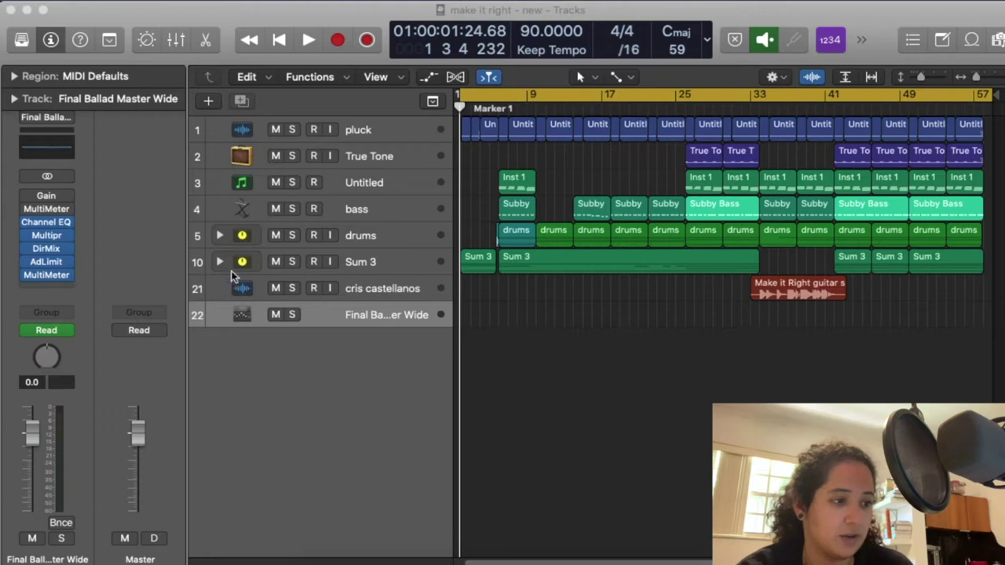
Look inside the Sum 3 track stack, collapse it again and mute the whole stack
left_click(221, 262)
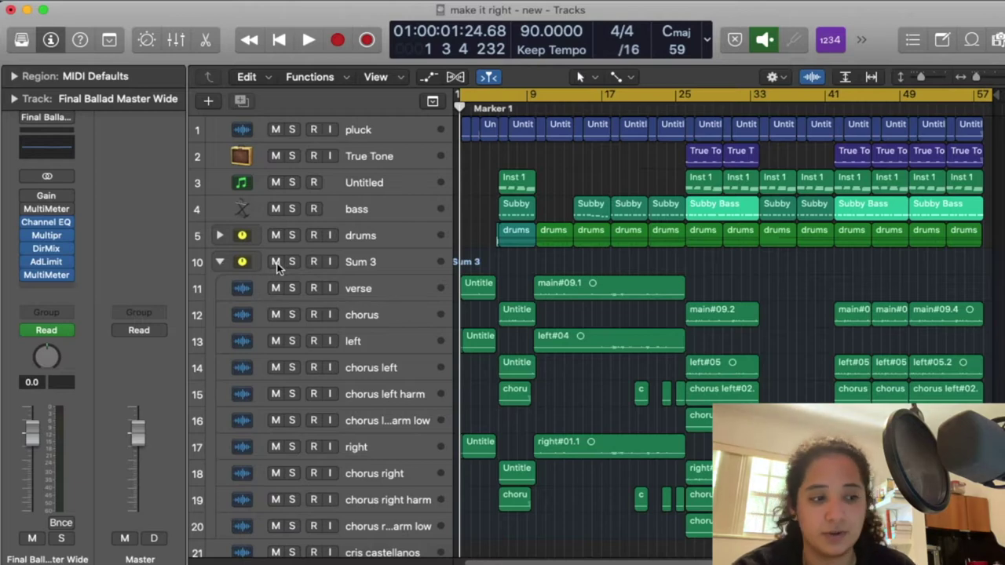
left_click(221, 262)
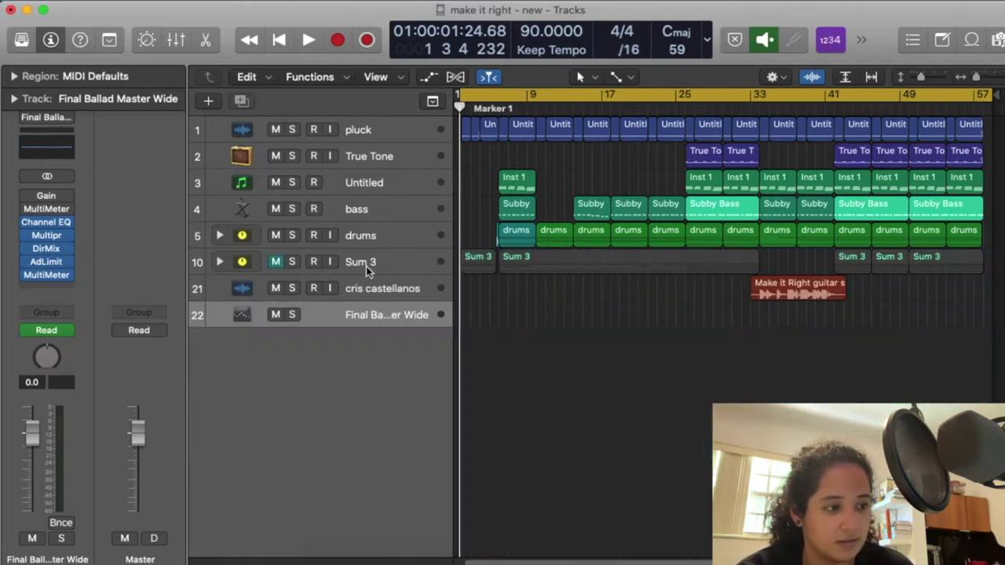
left_click_drag(367, 270, 370, 297)
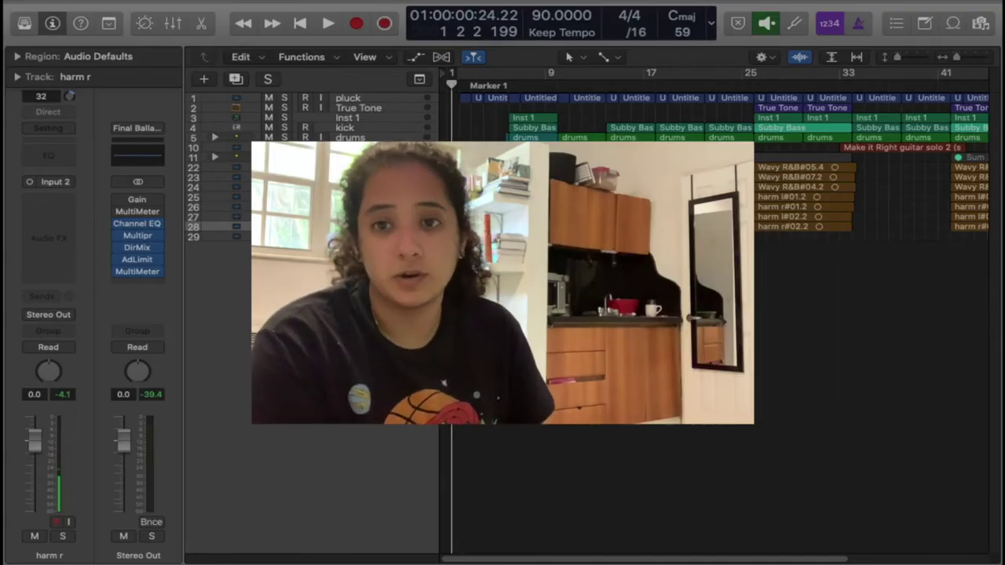
Set the volume of the lead l and lead r tracks to -10 dB each
left_click(349, 279)
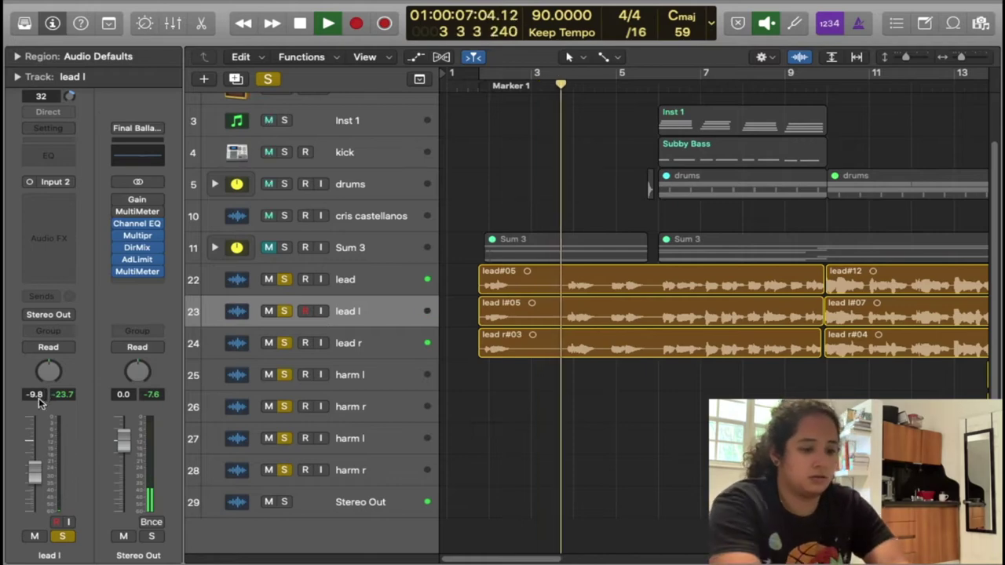
double_click(35, 394)
type("-10")
key("Return")
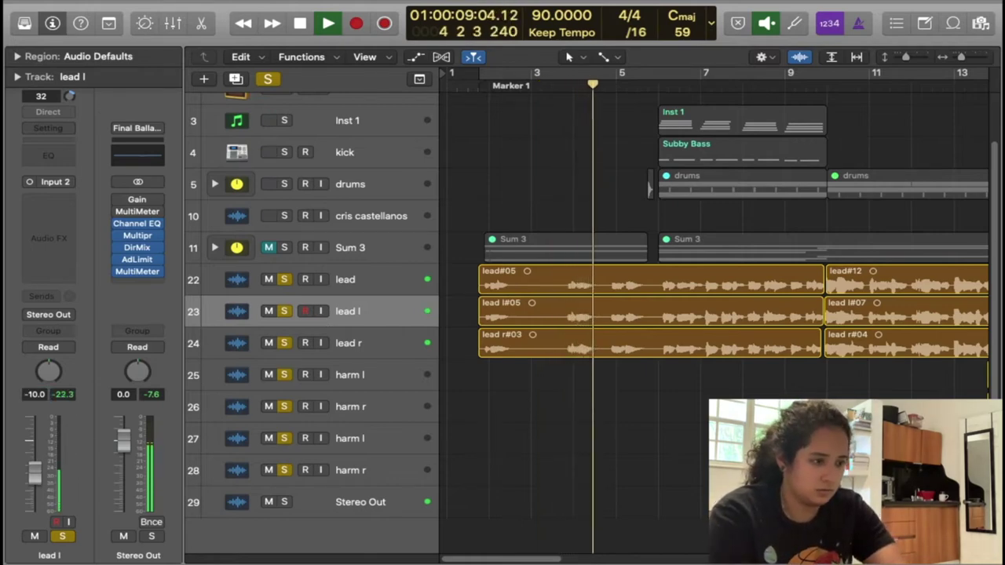
left_click(363, 356)
double_click(35, 394)
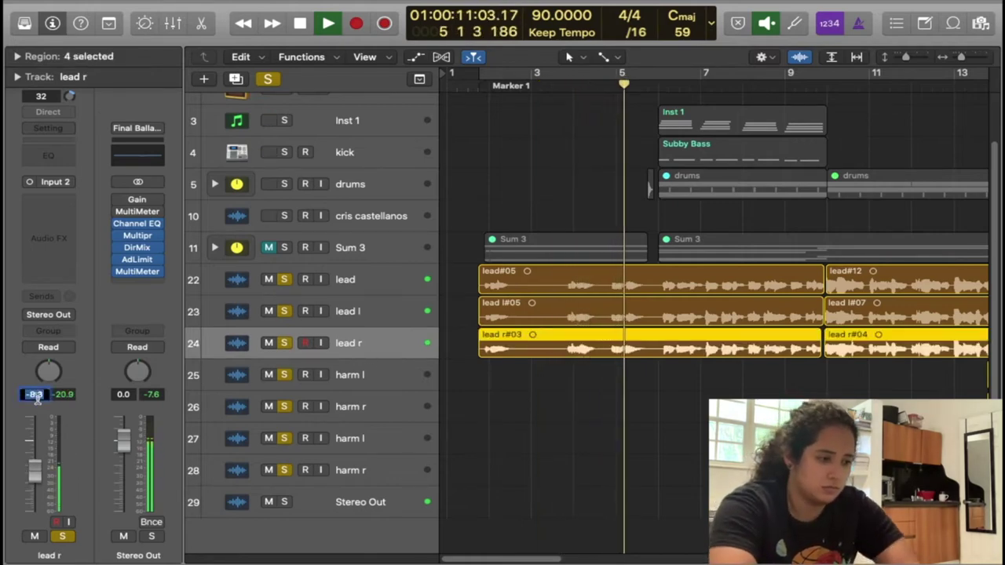
type("-10")
key("Return")
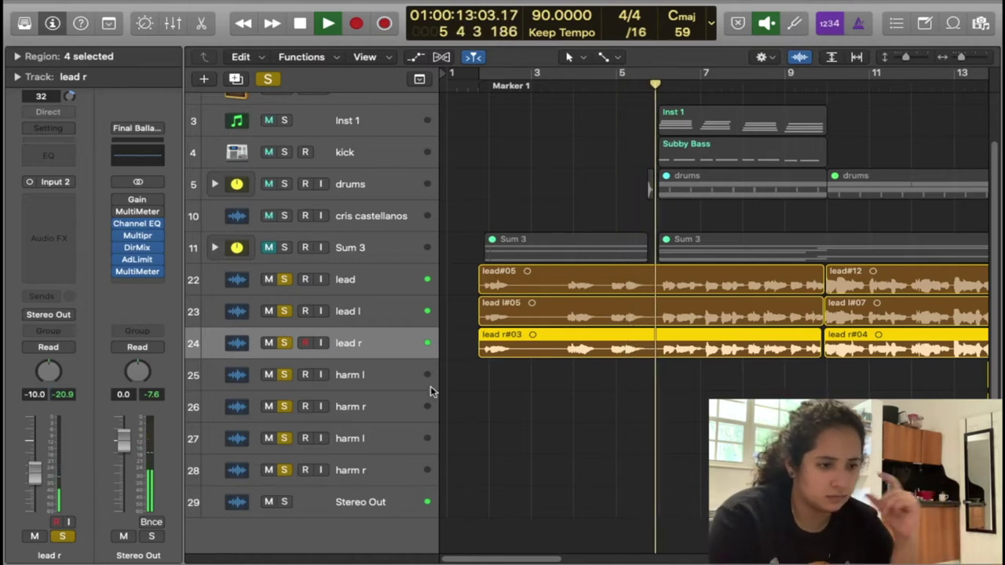
left_click(589, 404)
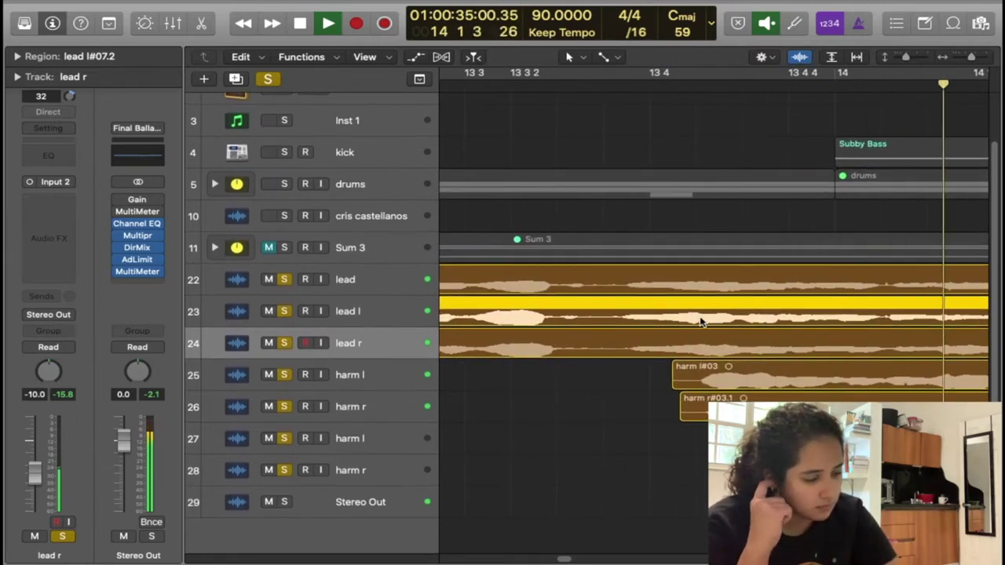
Lower the first harm l and harm r tracks, with harm r at -7.8 dB, and play back from bar 13 beat 4
left_click(401, 379)
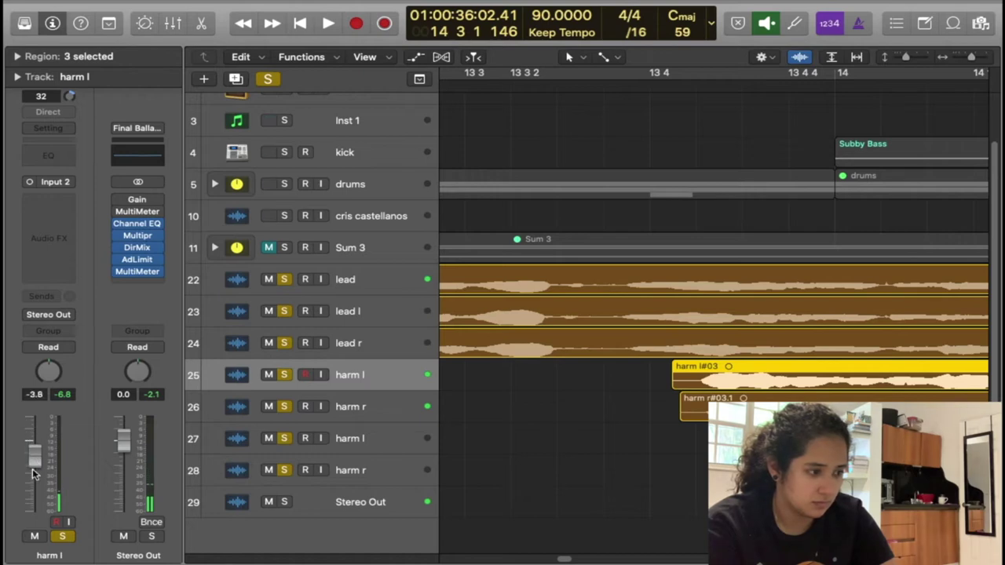
left_click(385, 408)
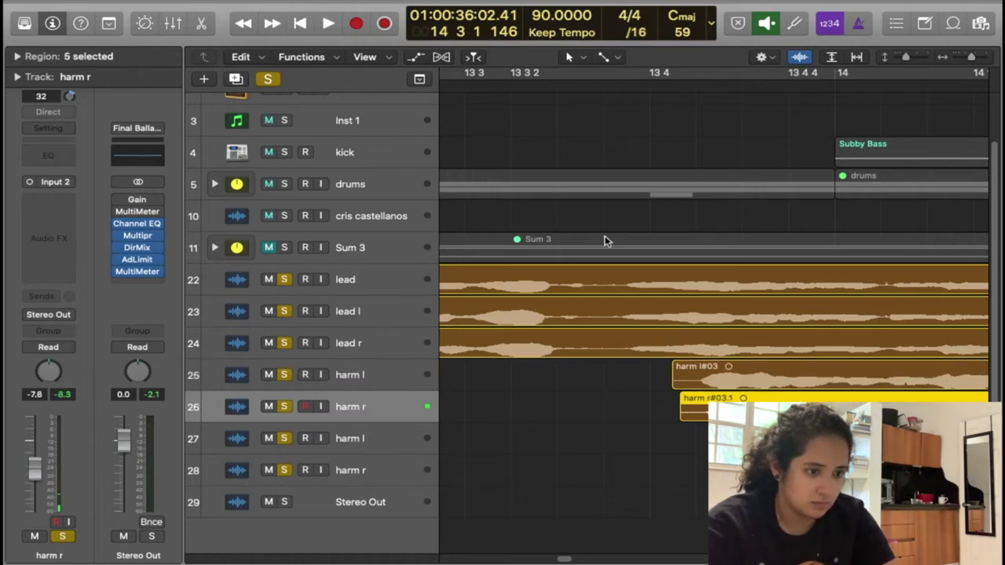
left_click(673, 83)
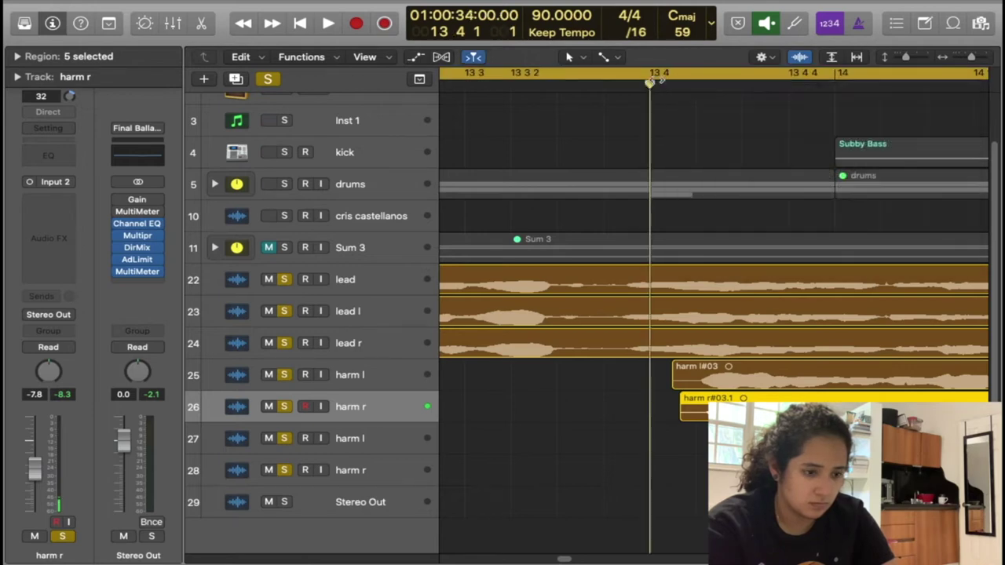
key("space")
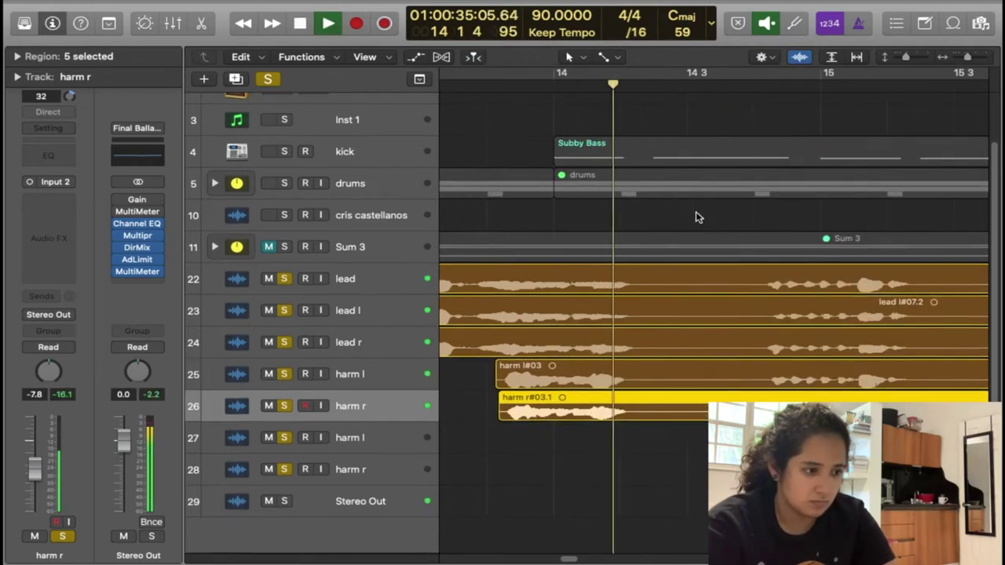
Balance the second harmony pair, setting harm l (track 27) to -8.6 dB and harm r (track 28) to -7.8 dB
left_click(323, 445)
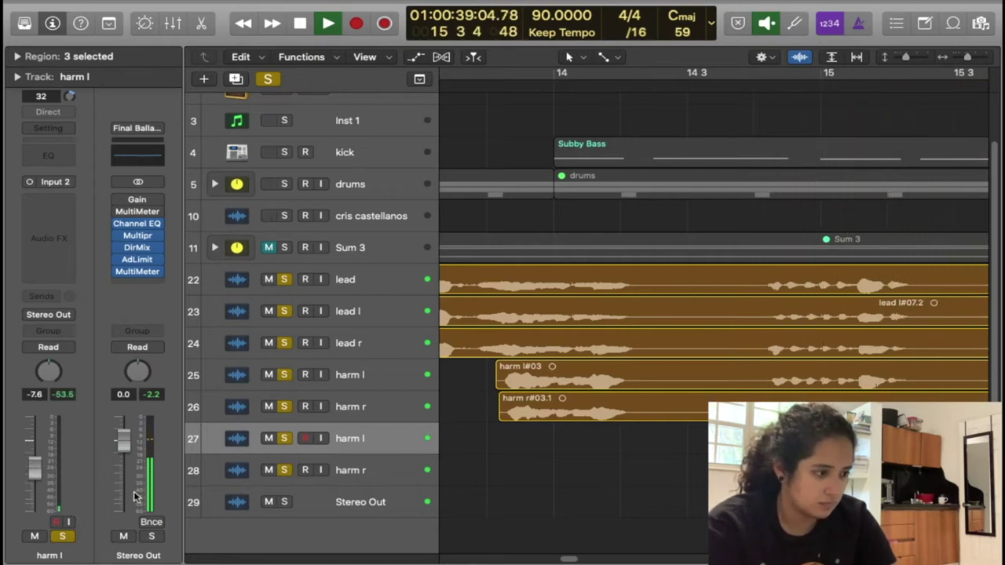
left_click(354, 475)
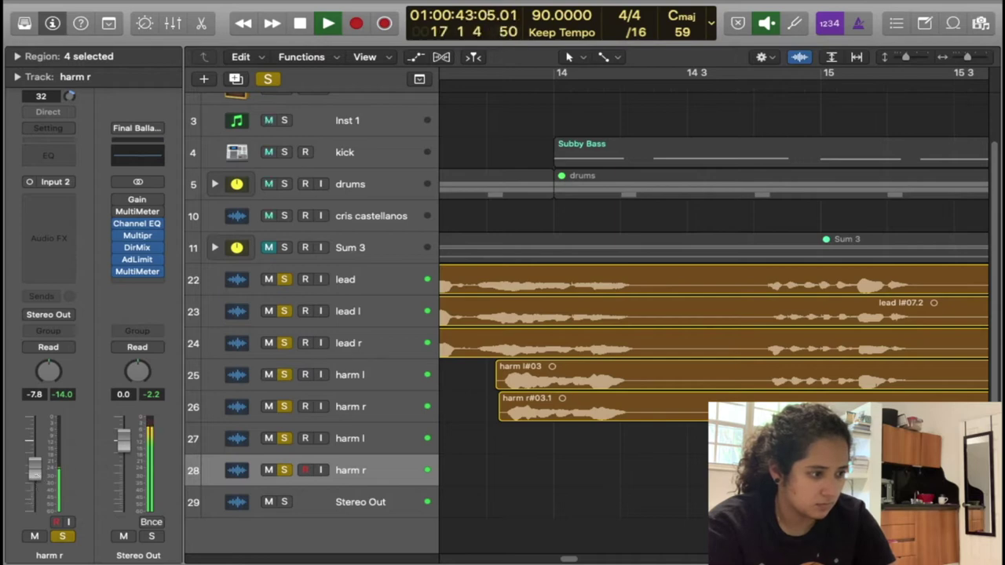
left_click(409, 440)
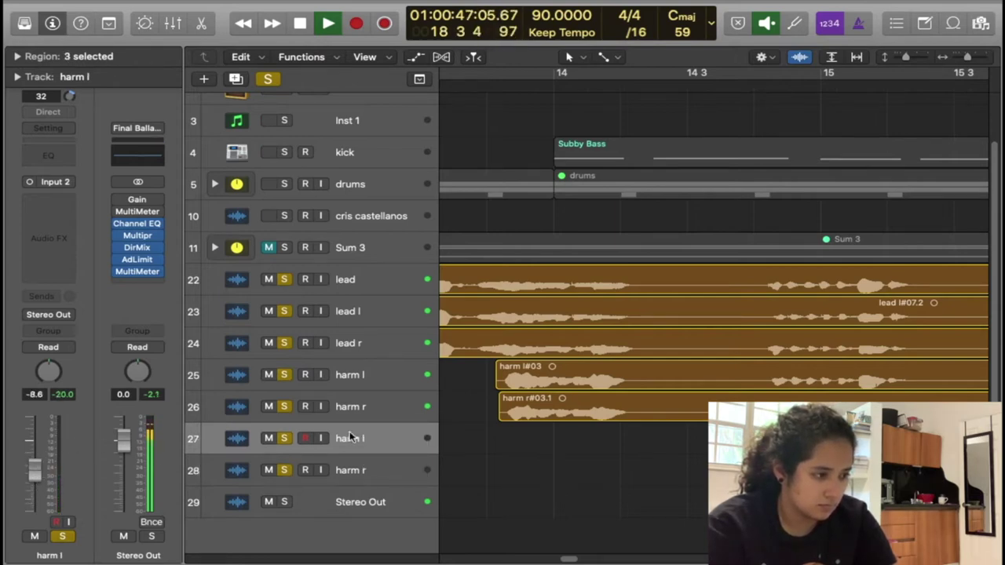
Examine the lead and harmony vocal regions across the arrangement during playback and return to the start at Marker 1
left_click(378, 408)
scroll(471, 415, "right", 10)
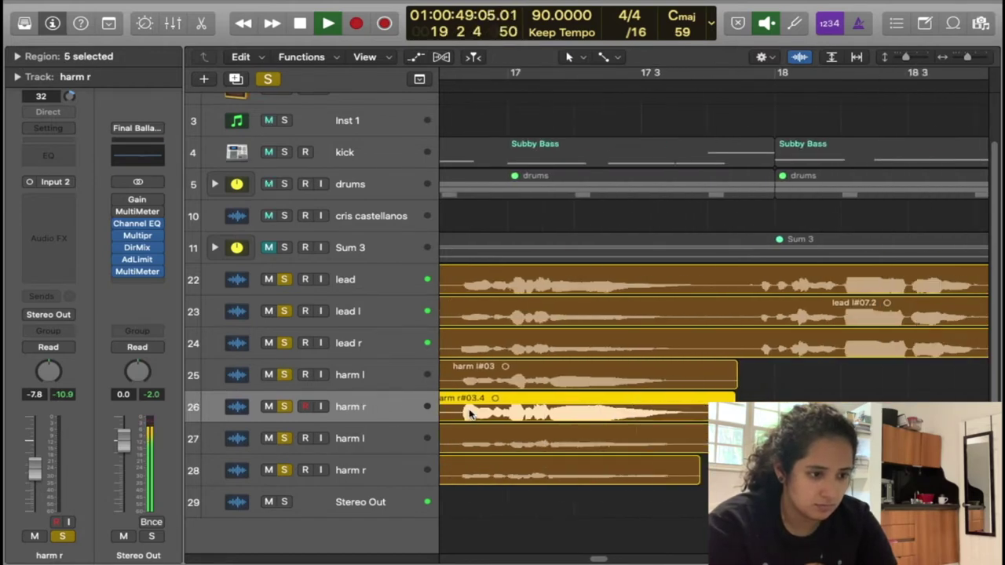
scroll(470, 413, "down", 6)
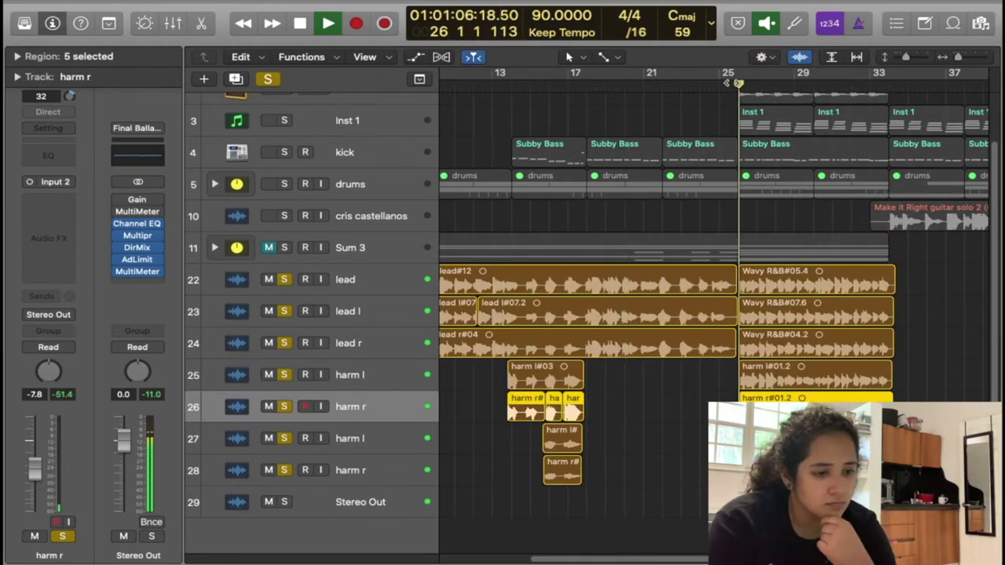
scroll(590, 400, "right", 3)
left_click(590, 400)
scroll(589, 396, "right", 3)
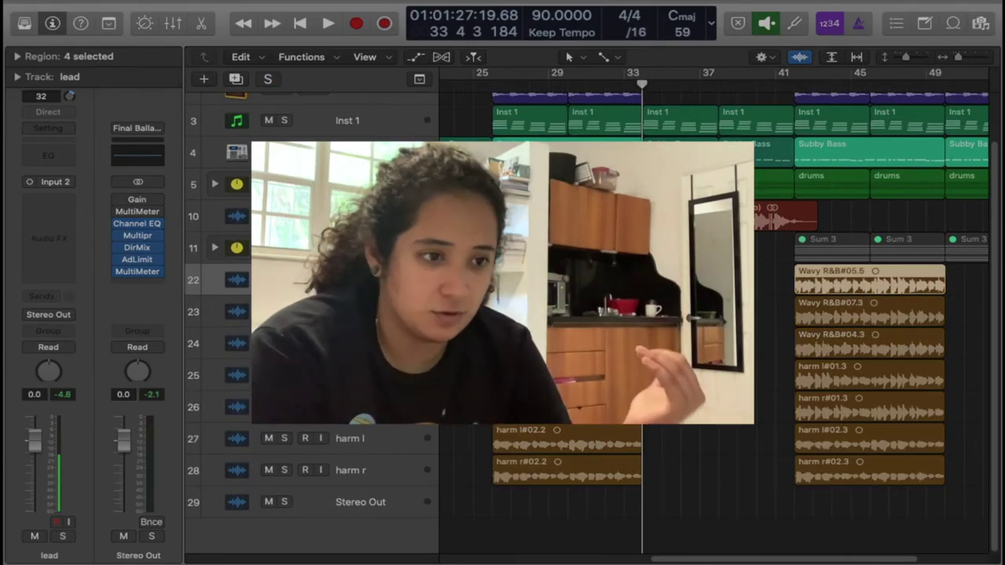
scroll(714, 314, "left", 5)
scroll(715, 314, "left", 5)
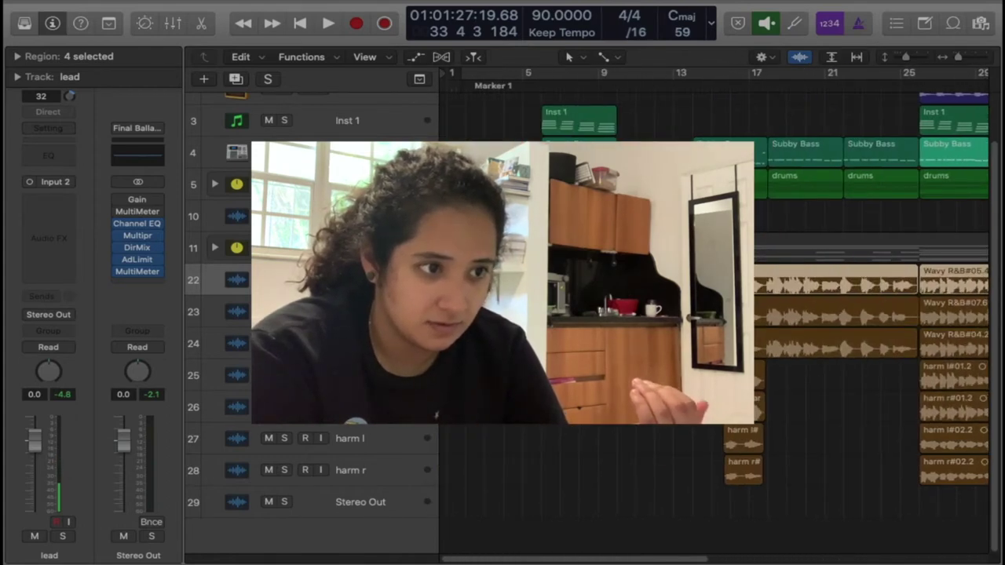
scroll(714, 314, "up", 3)
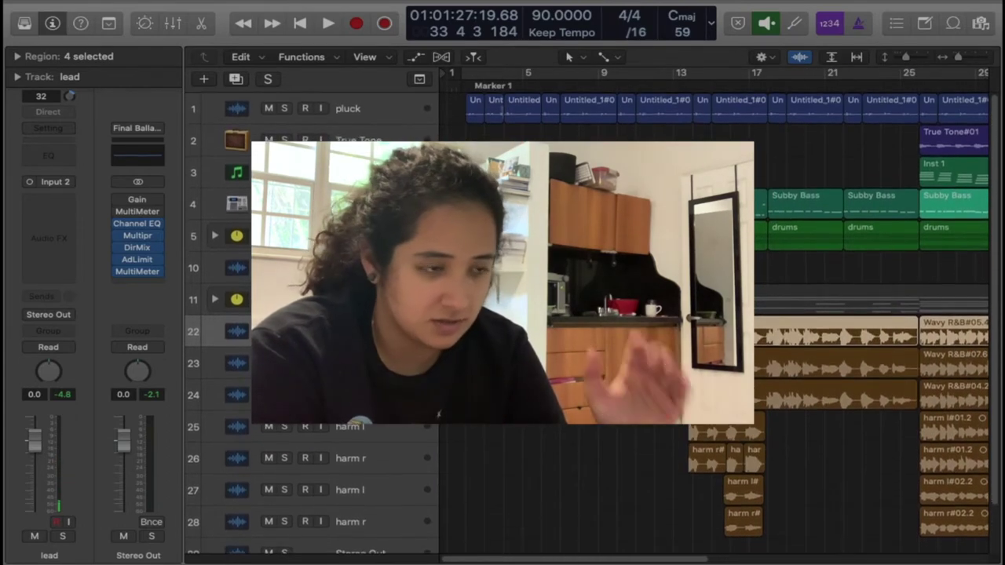
left_click(467, 86)
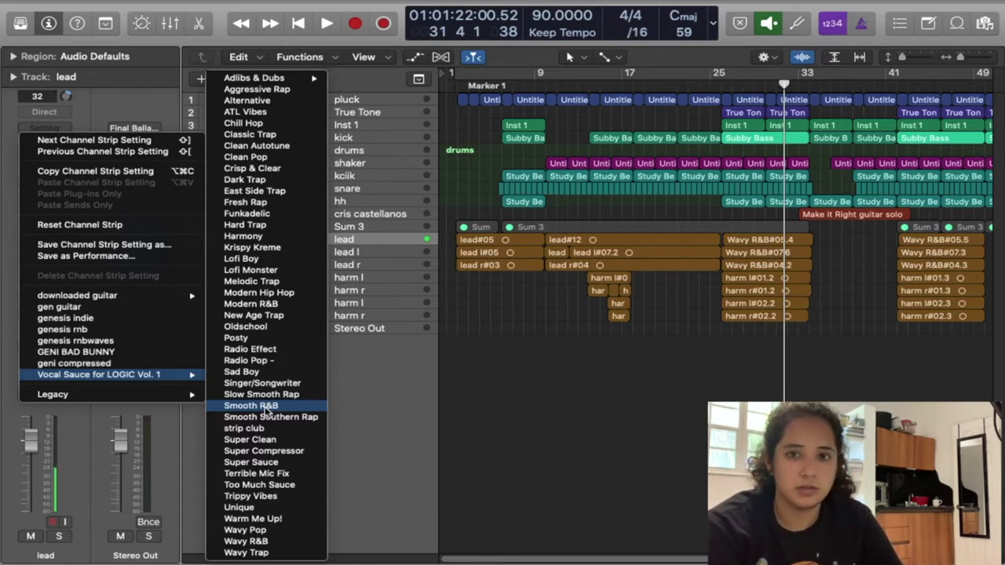
Load the Smooth R&B channel strip setting from Vocal Sauce for LOGIC Vol. 1 on the lead track and play the song from its start
left_click(265, 408)
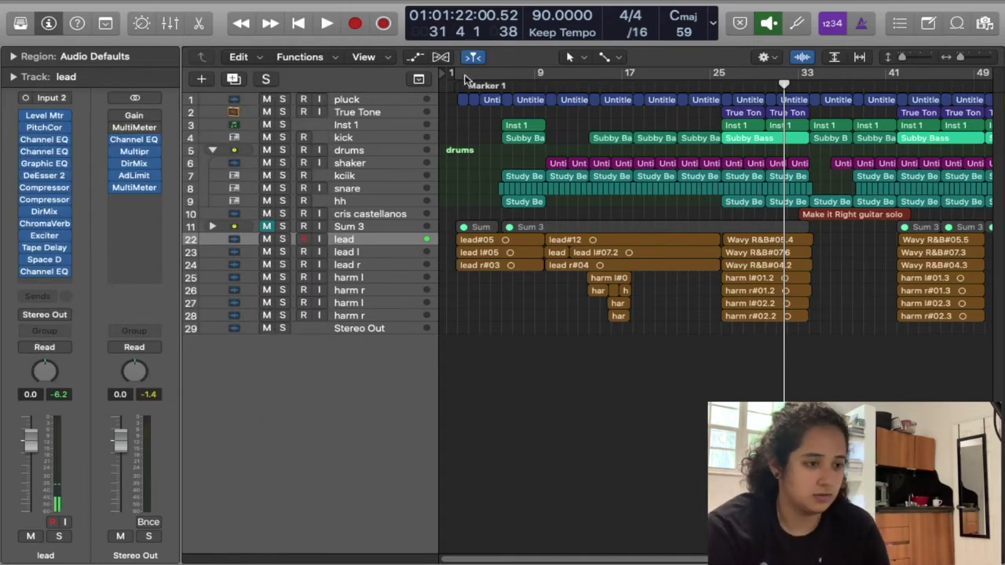
left_click(455, 82)
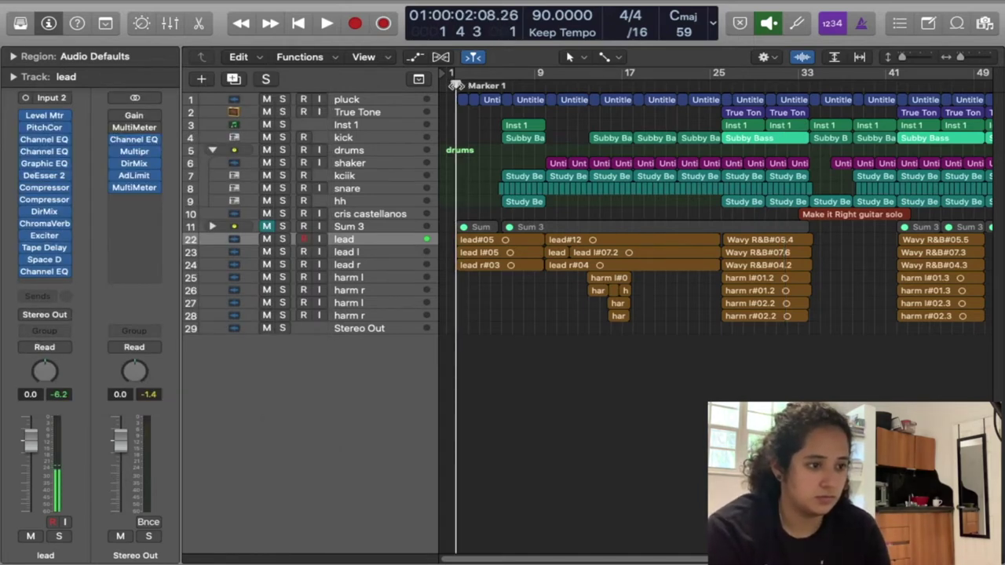
key("space")
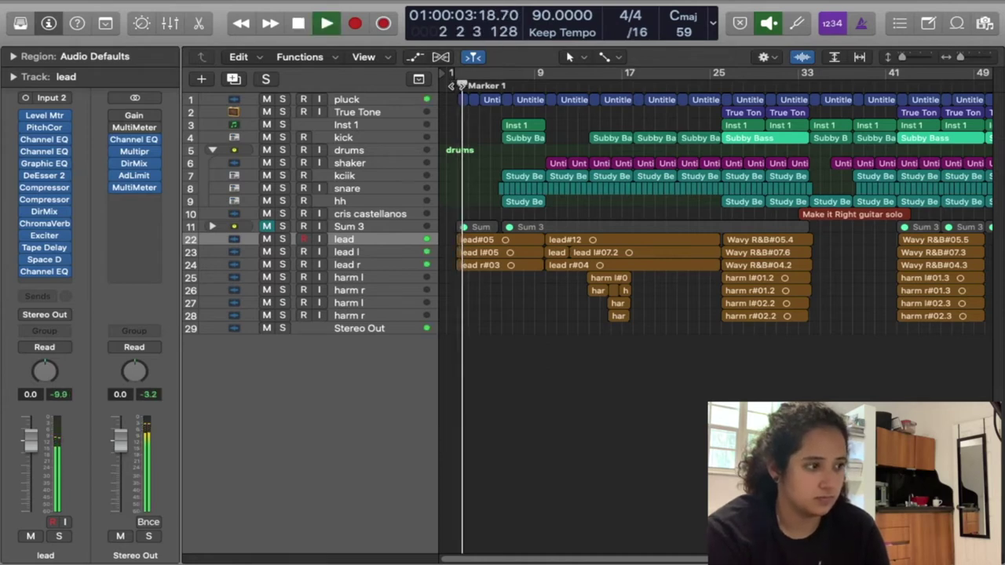
Inspect the first two Channel EQs on the lead track during playback, and bypass PitchCor and the second Channel EQ
left_click(44, 139)
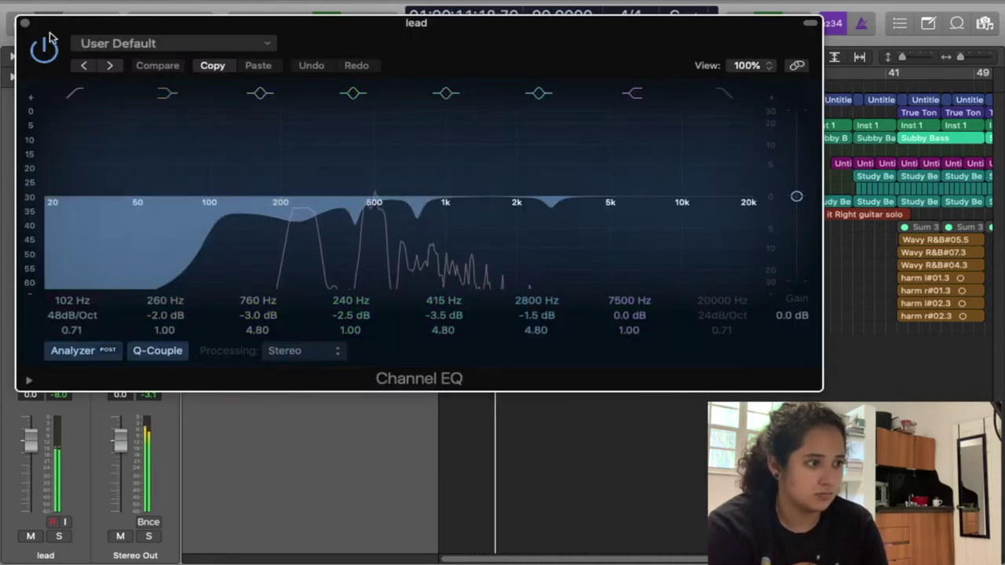
left_click(24, 26)
left_click(47, 153)
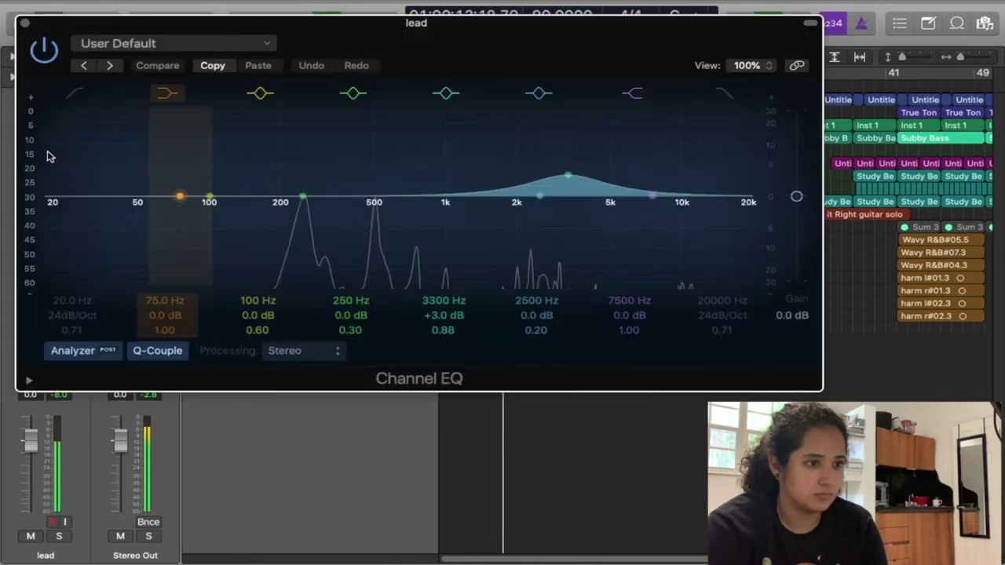
left_click(27, 25)
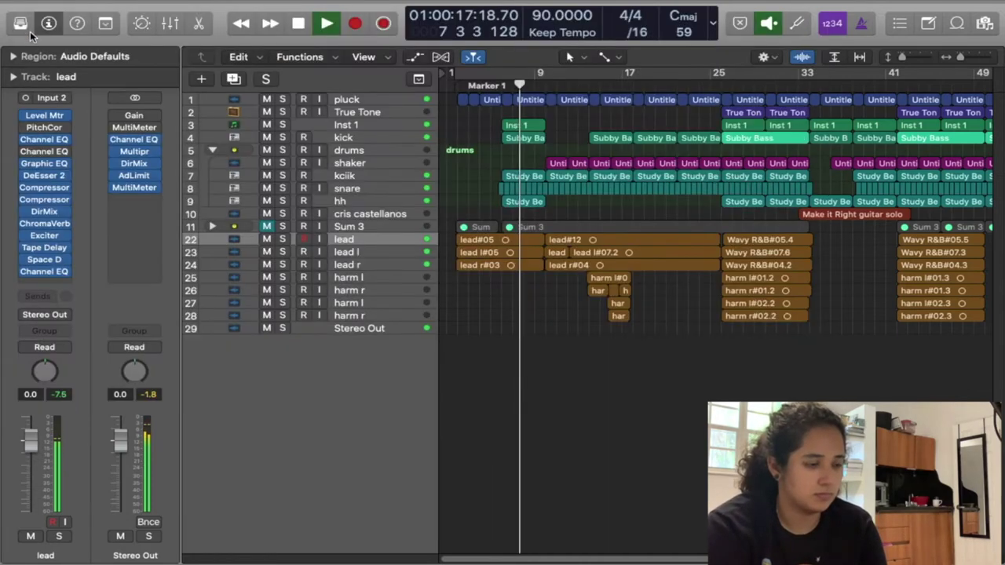
mouse_move(30, 154)
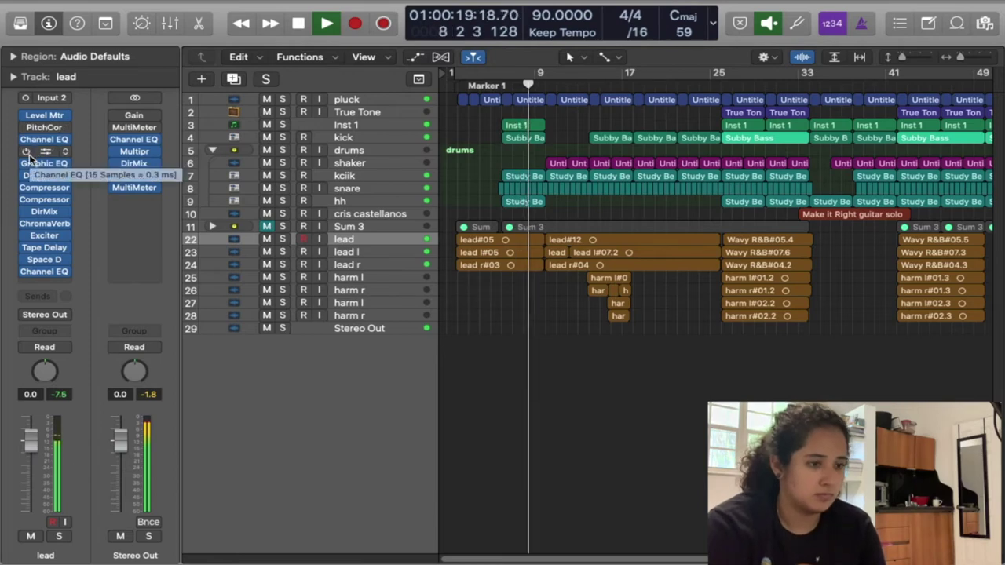
key("space")
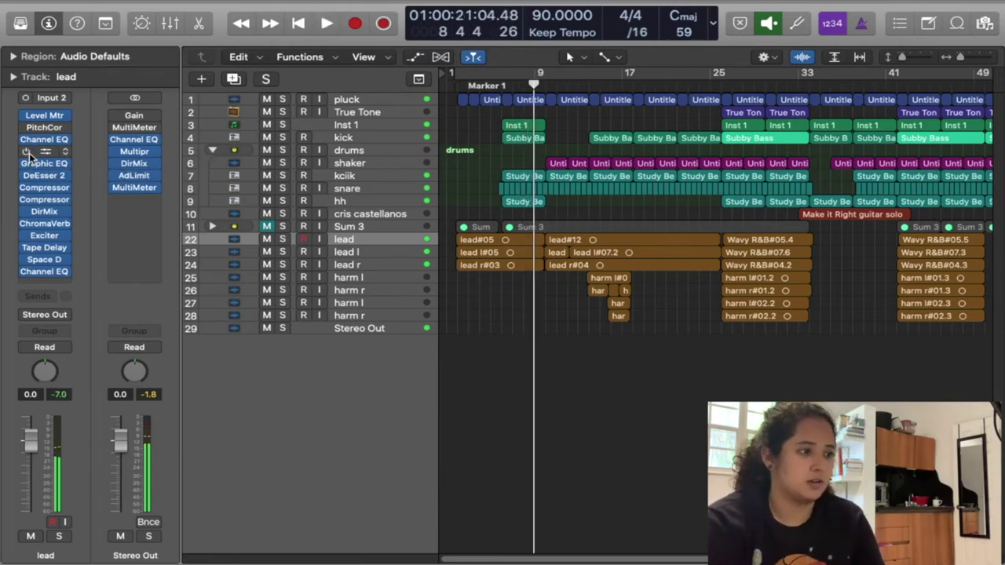
Review the second Channel EQ, Vintage Graphic EQ and DeEsser 2 settings on the lead track, bypassing the second Channel EQ
left_click(44, 153)
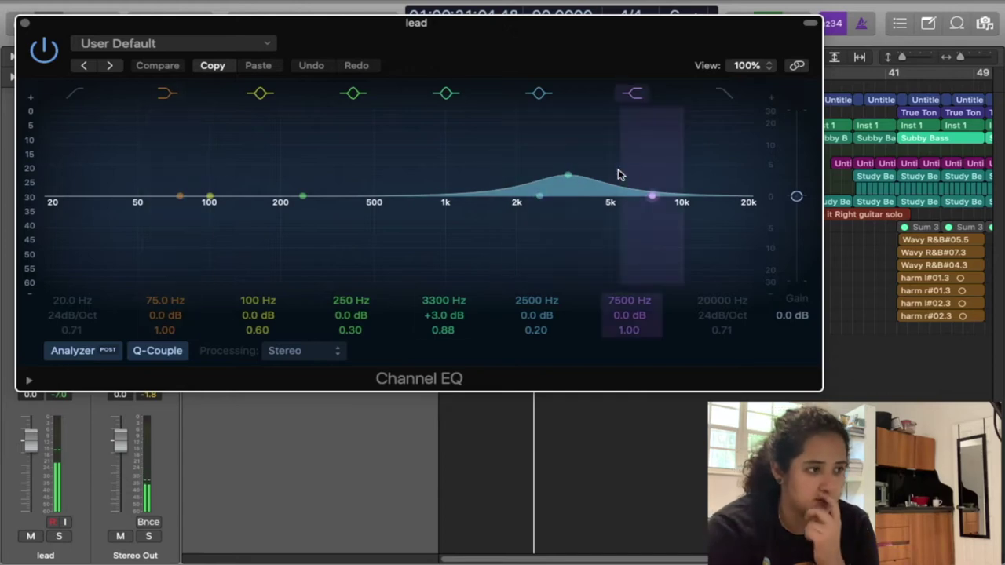
left_click(26, 25)
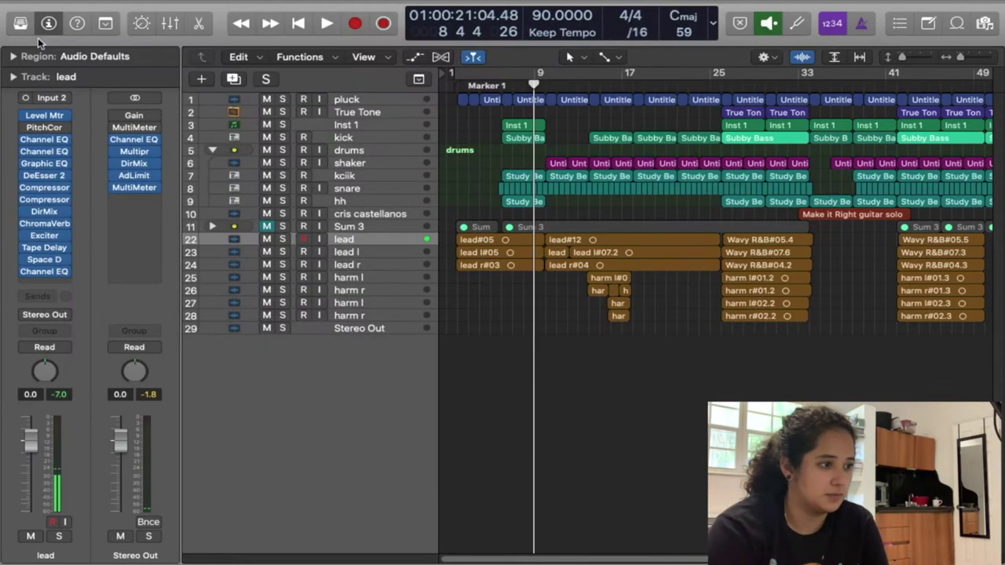
left_click(45, 165)
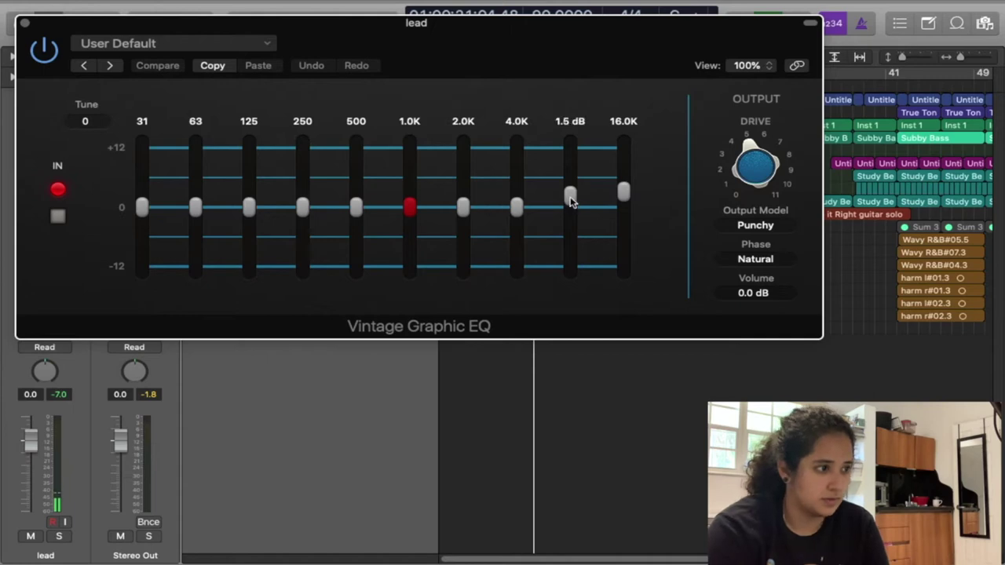
left_click(26, 25)
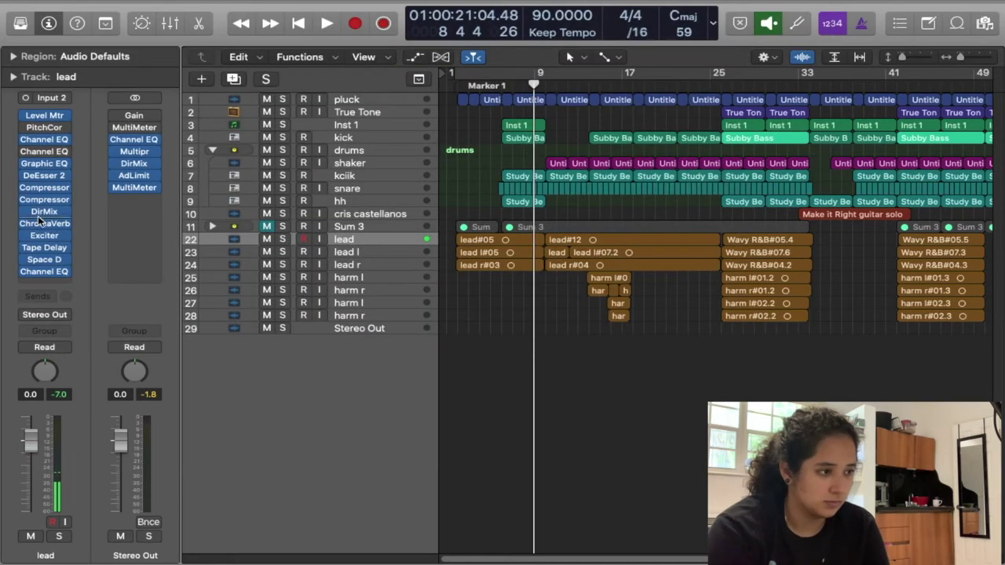
left_click(49, 177)
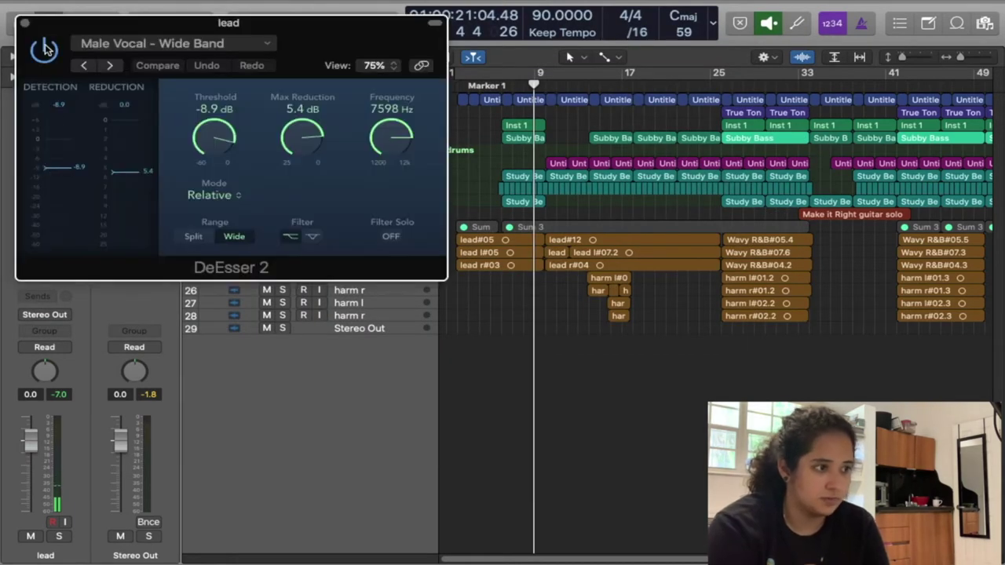
left_click(26, 25)
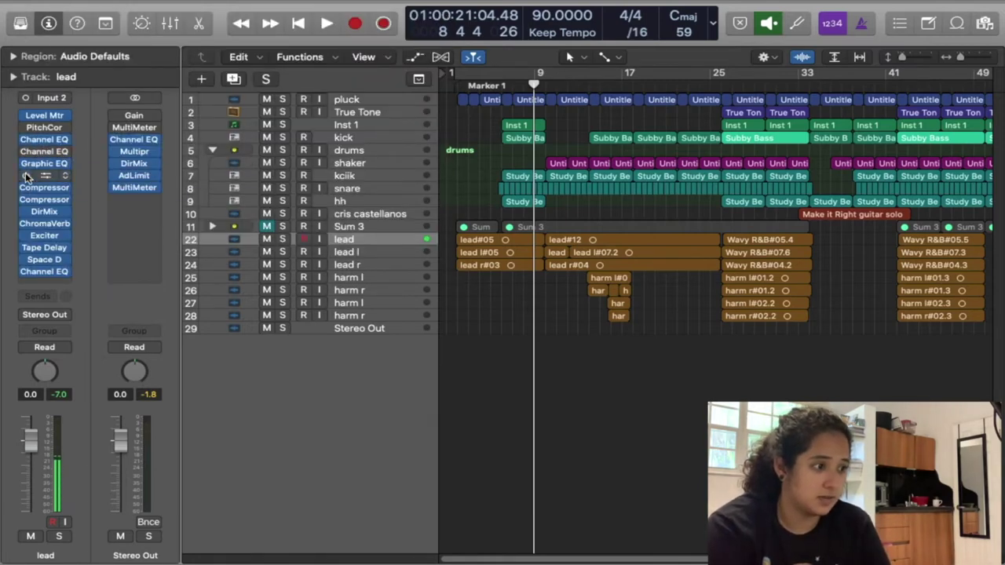
Replace DeEsser 2 on the lead track with the stereo version of the Waves DeEsser (s)
left_click(67, 177)
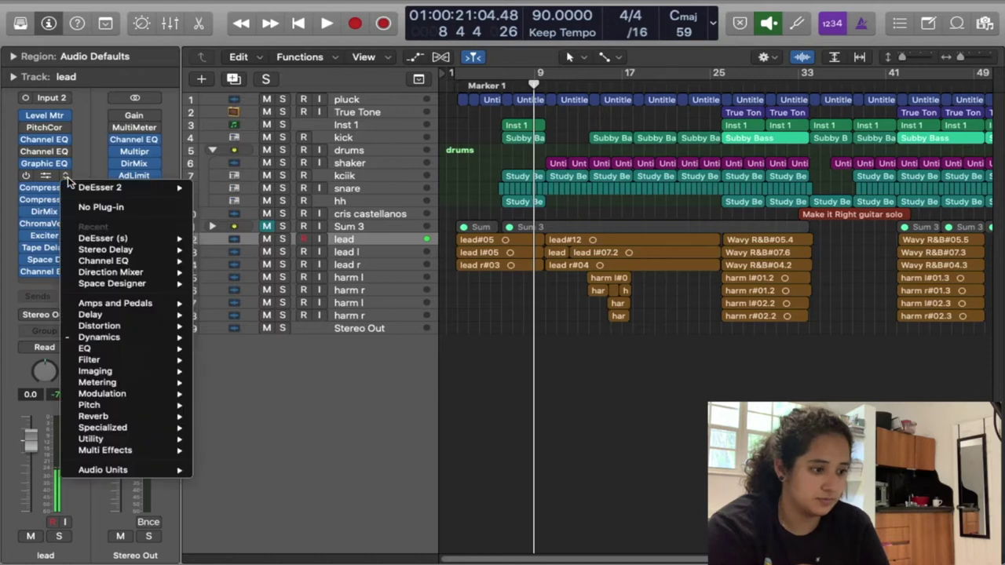
mouse_move(103, 471)
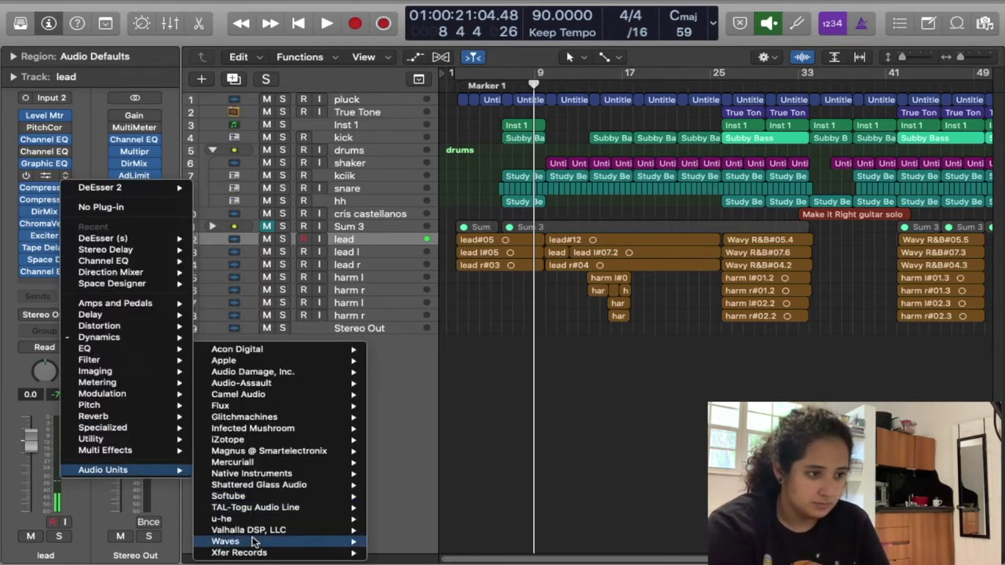
mouse_move(251, 541)
scroll(424, 467, "down", 10)
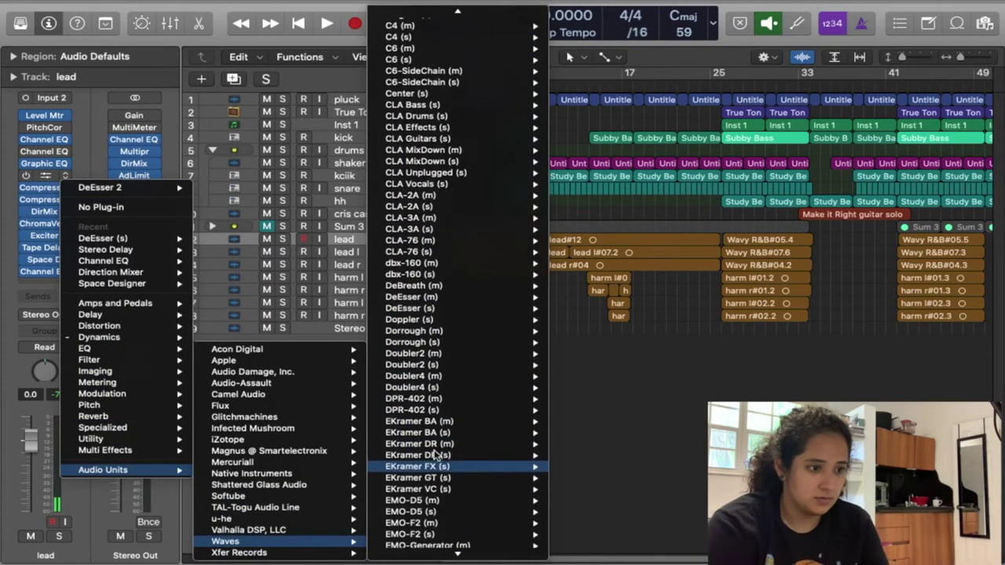
mouse_move(502, 308)
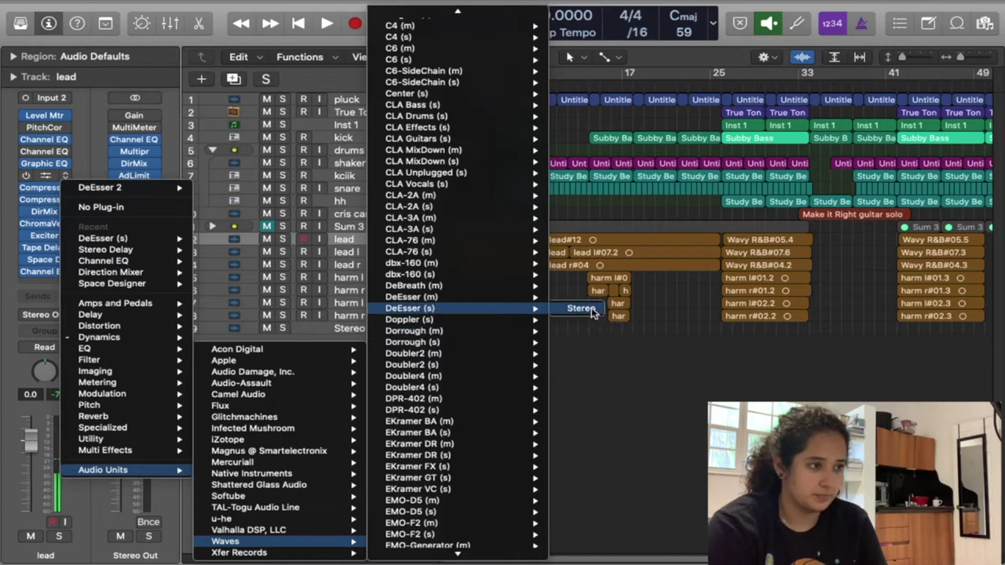
left_click(583, 308)
Load the Female Ess factory preset in the lead track's DeEsser and lower its threshold to about -38 during playback
left_click(144, 46)
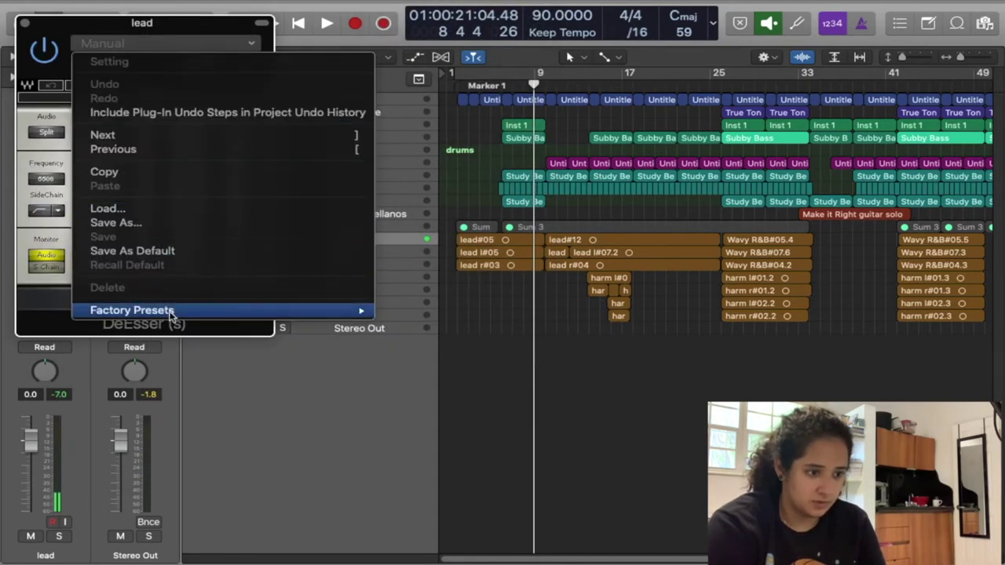
mouse_move(170, 314)
left_click(455, 368)
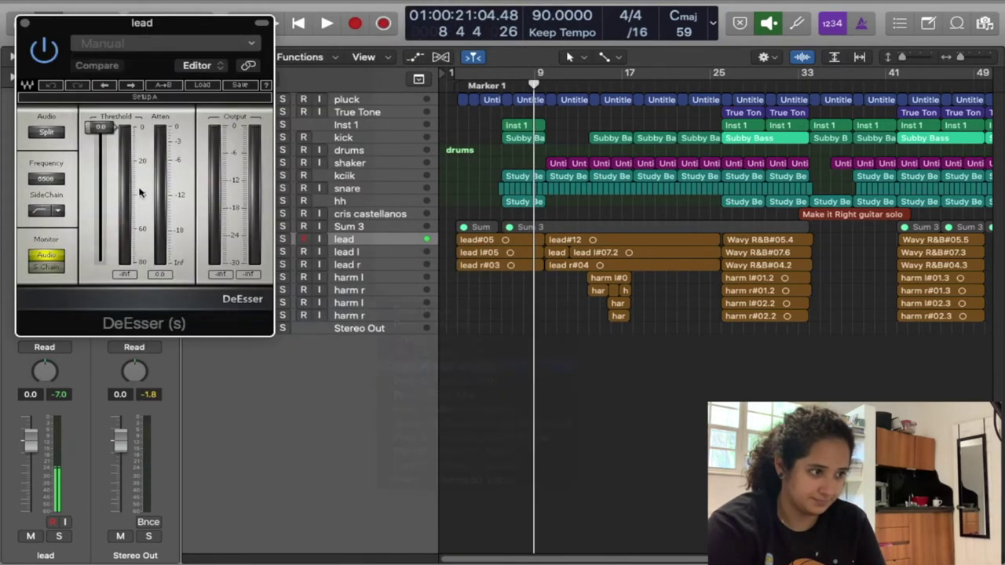
key("space")
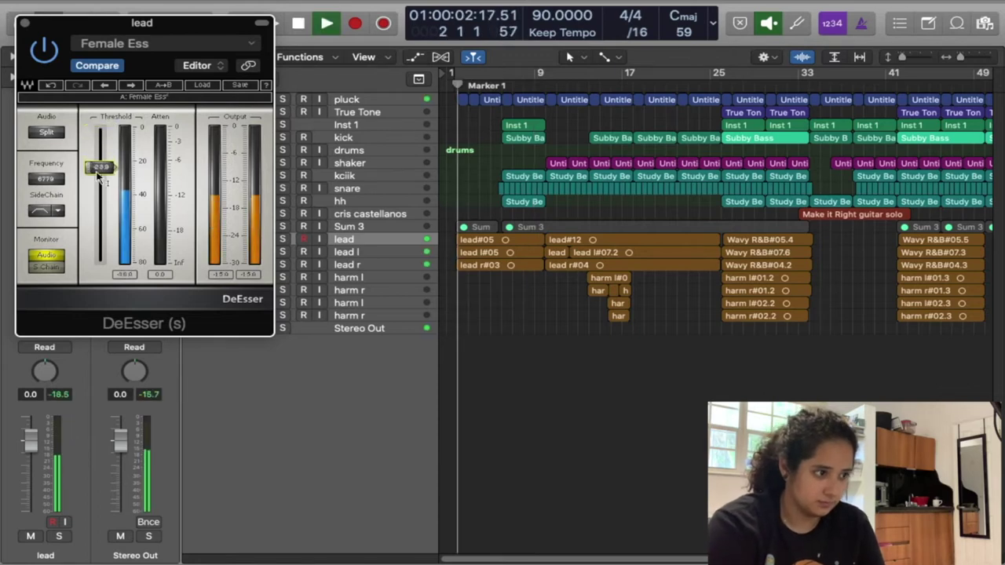
mouse_move(100, 174)
left_mouse_down()
mouse_move(100, 187)
mouse_move(110, 185)
left_mouse_up()
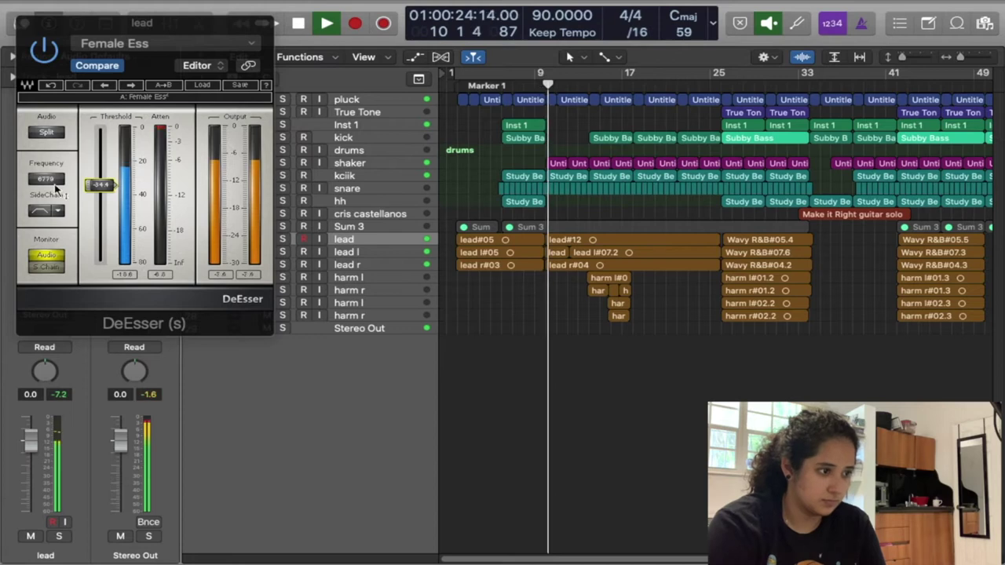
left_click_drag(101, 185, 105, 196)
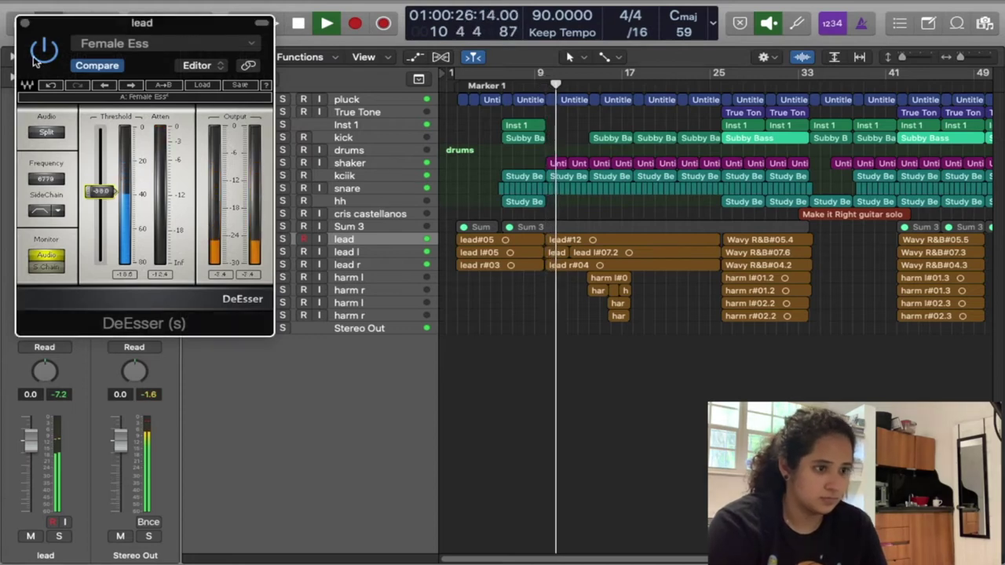
left_click(25, 23)
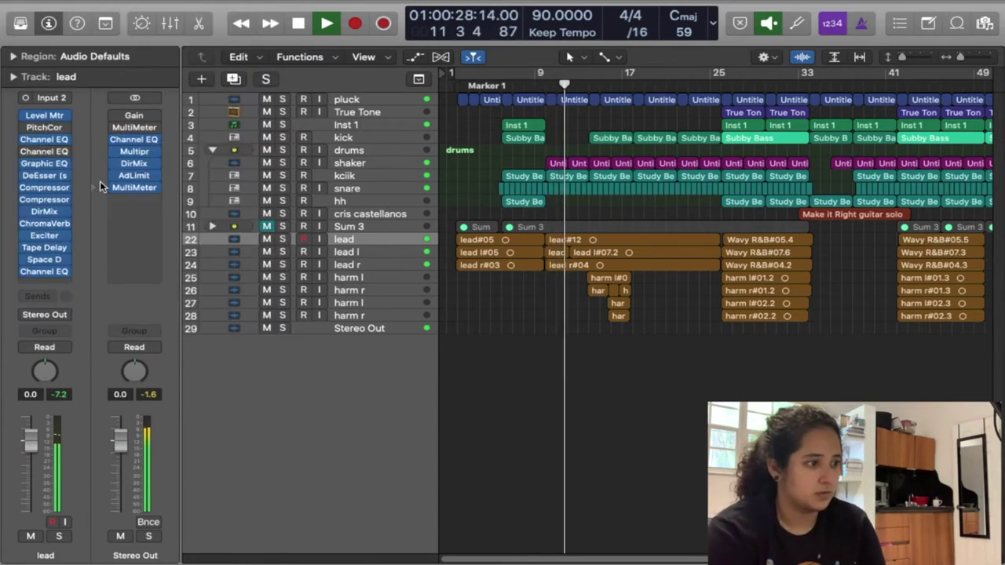
Examine the Studio VCA and Platinum Digital compressors on the lead track side by side during playback
left_click(47, 188)
key("super+w")
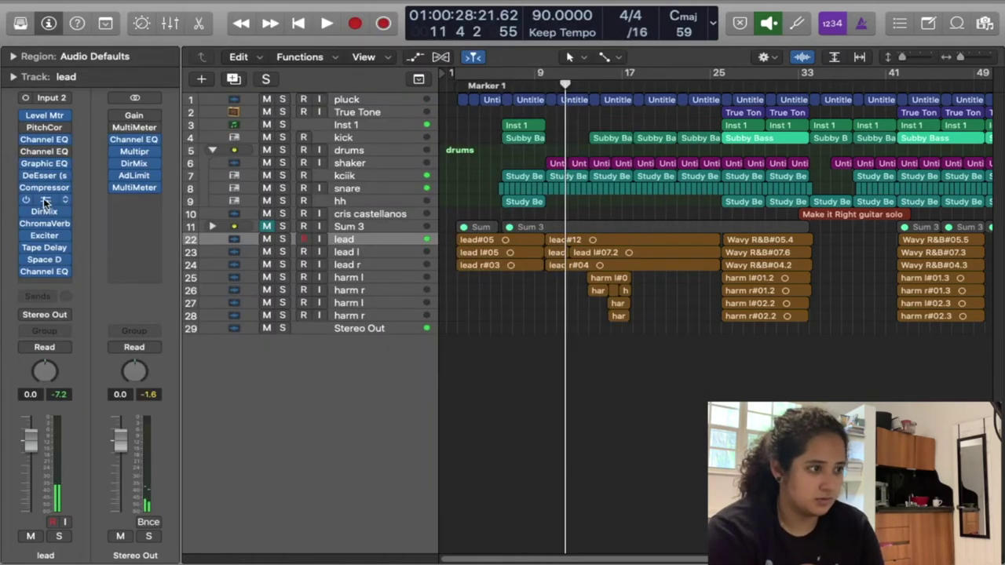
left_click(45, 201)
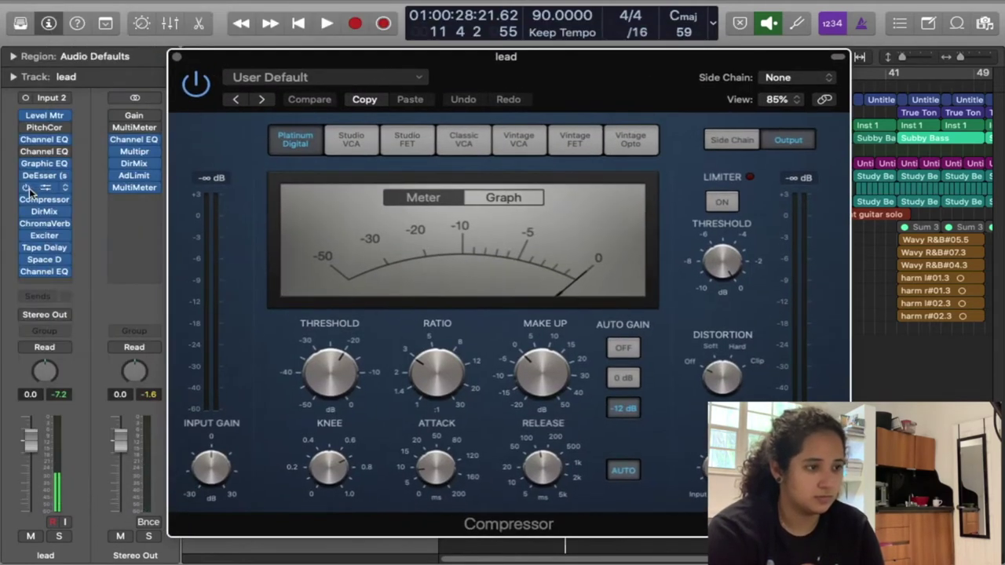
left_click(221, 110)
left_click_drag(335, 49, 306, 49)
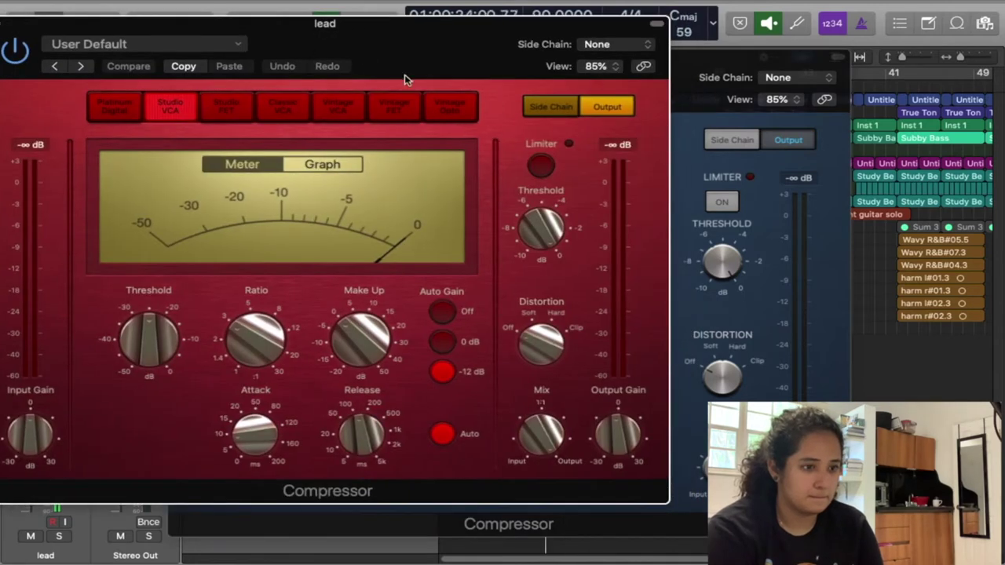
left_click(697, 73)
left_click_drag(697, 73, 743, 73)
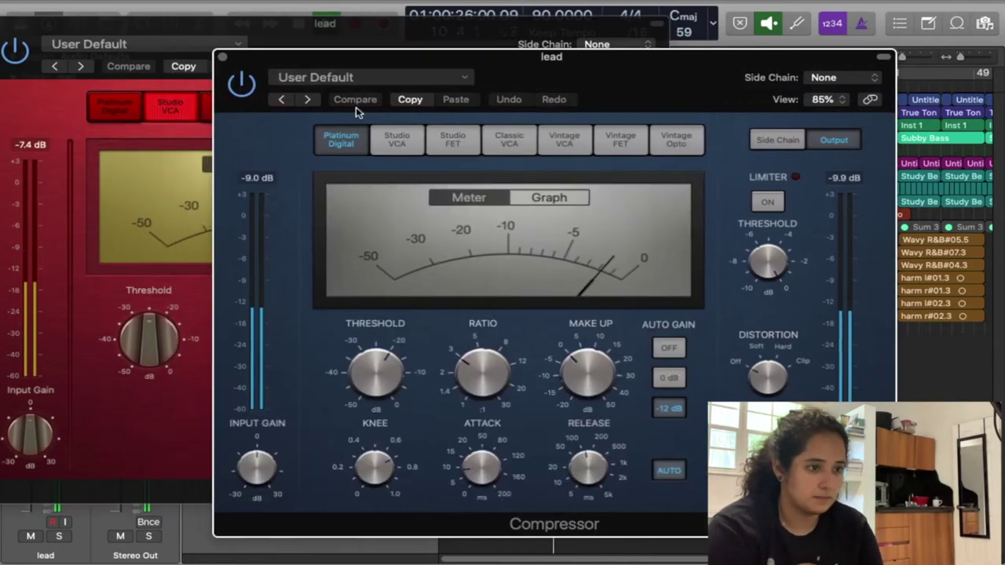
left_click(222, 58)
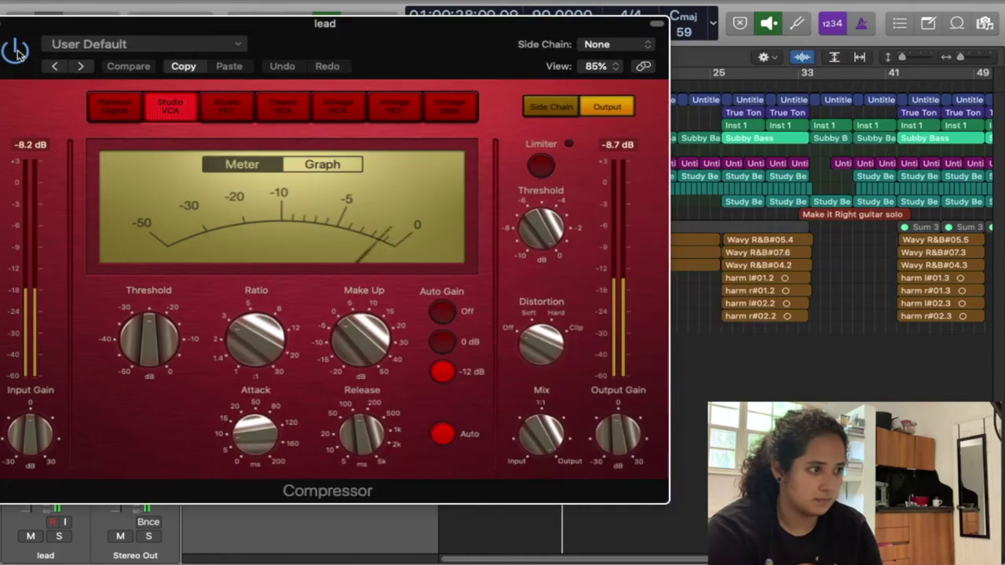
left_click(3, 27)
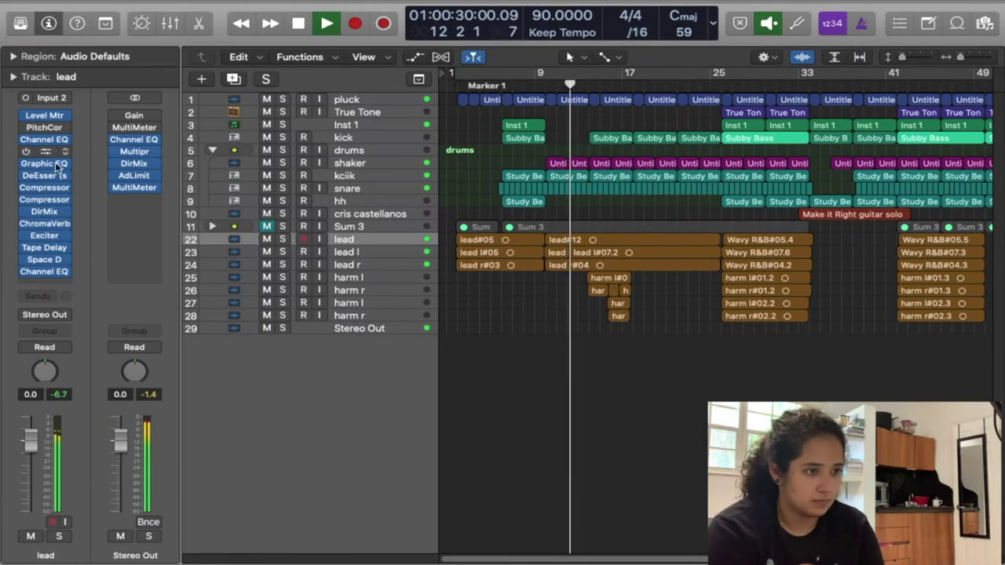
Review the Direction Mixer and ChromaVerb settings on the lead track during playback
left_click(51, 213)
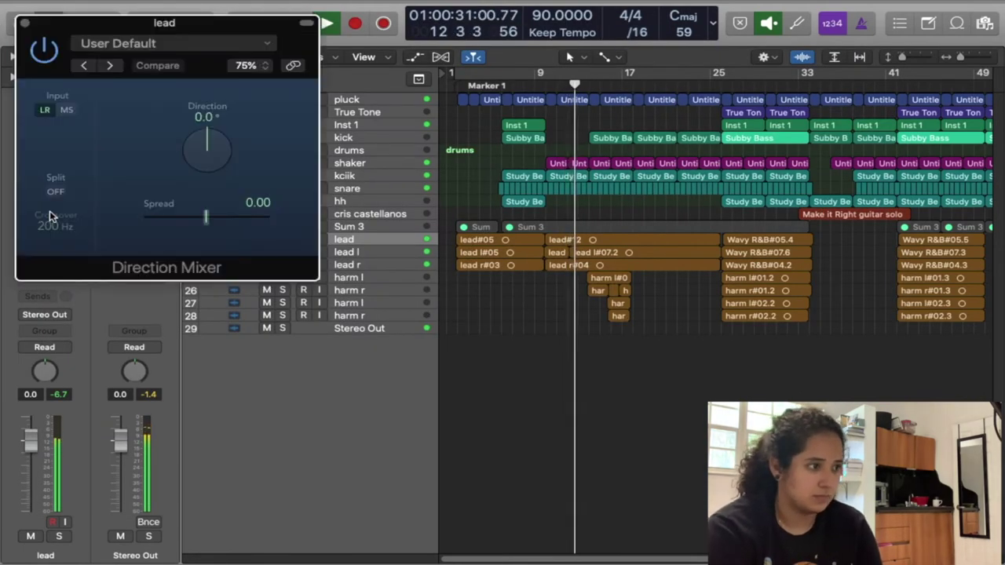
left_click(24, 23)
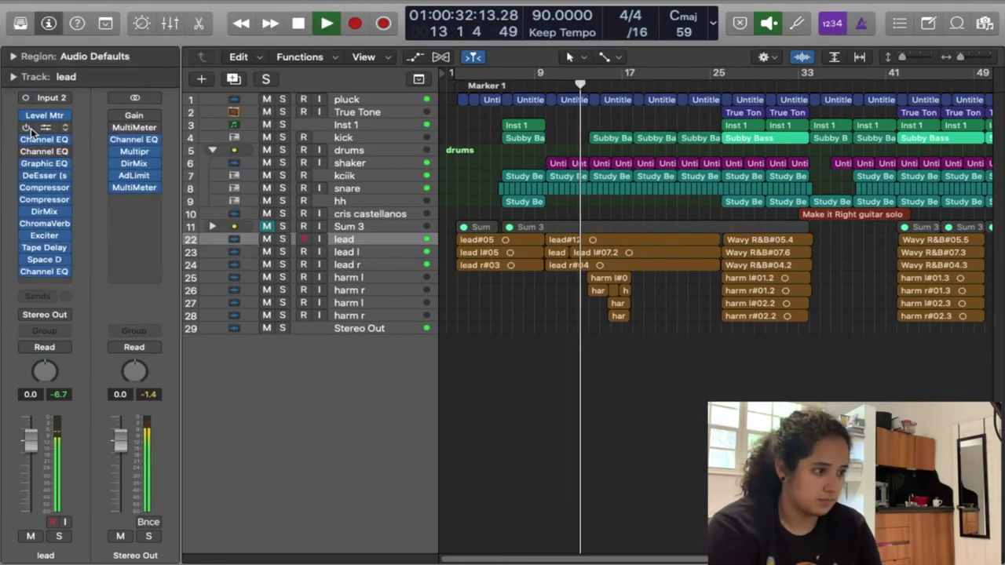
left_click(47, 224)
left_click(25, 24)
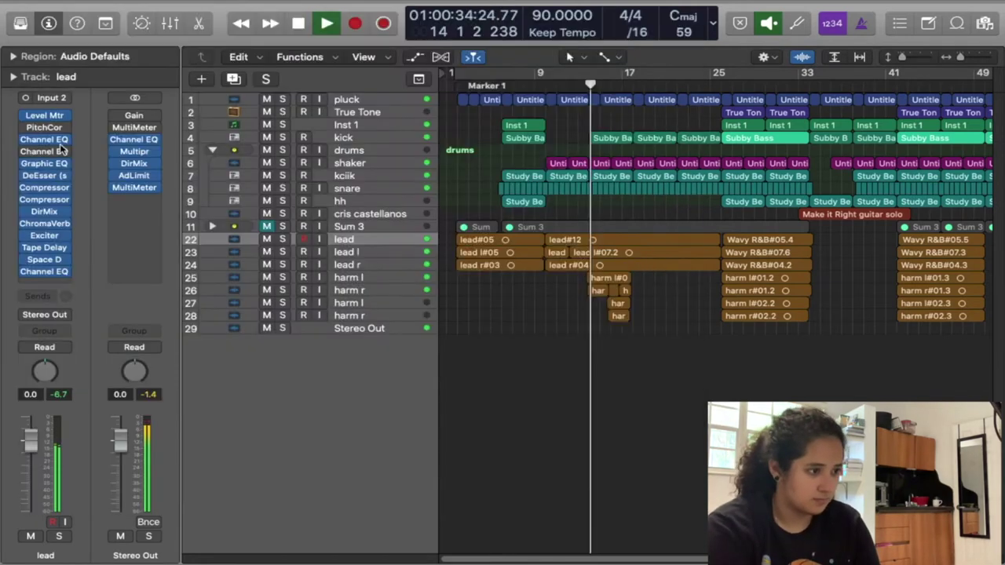
Review the Exciter on the lead track and set the Tape Delay's wet output to 8%
left_click(45, 235)
left_click(24, 23)
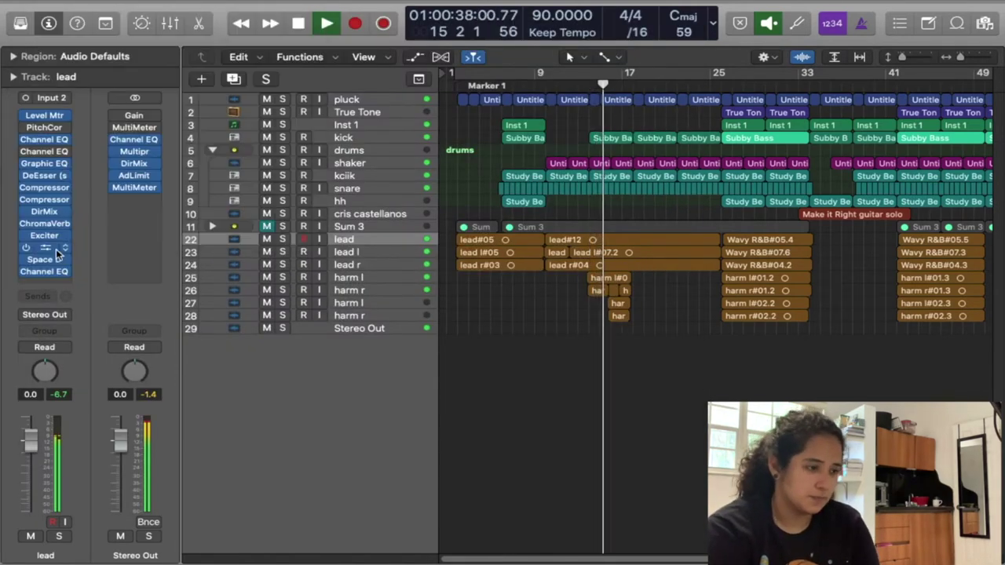
left_click(51, 248)
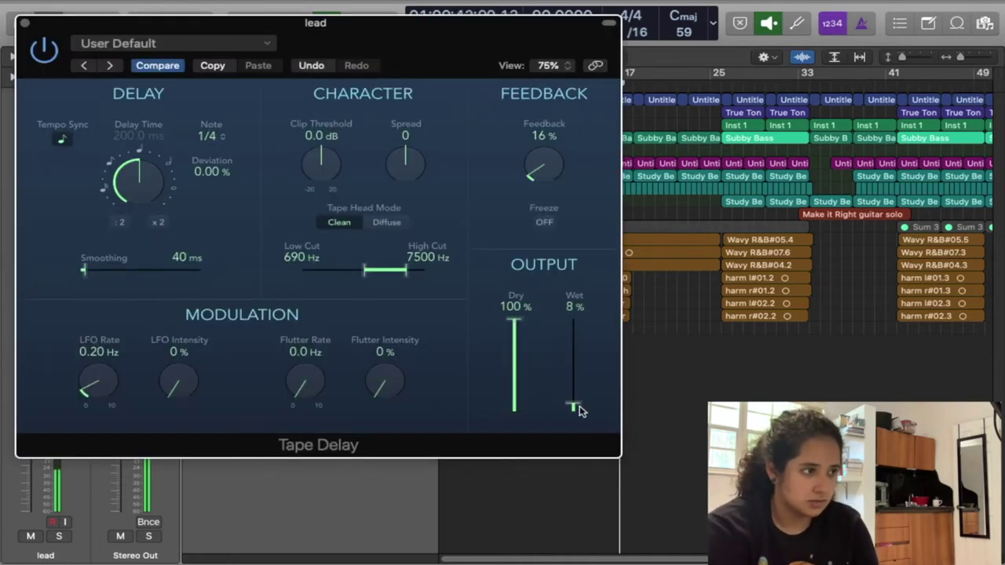
left_click(24, 24)
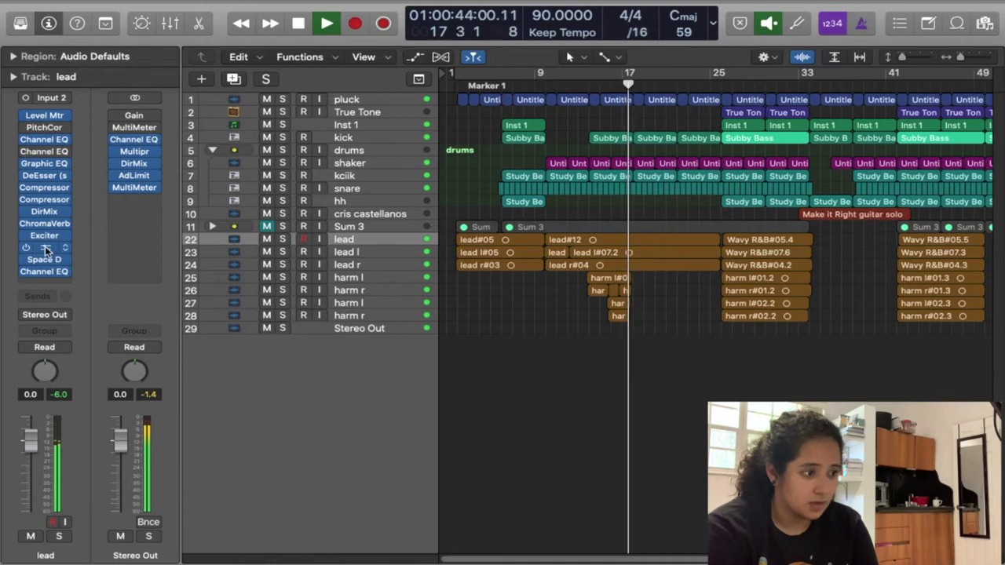
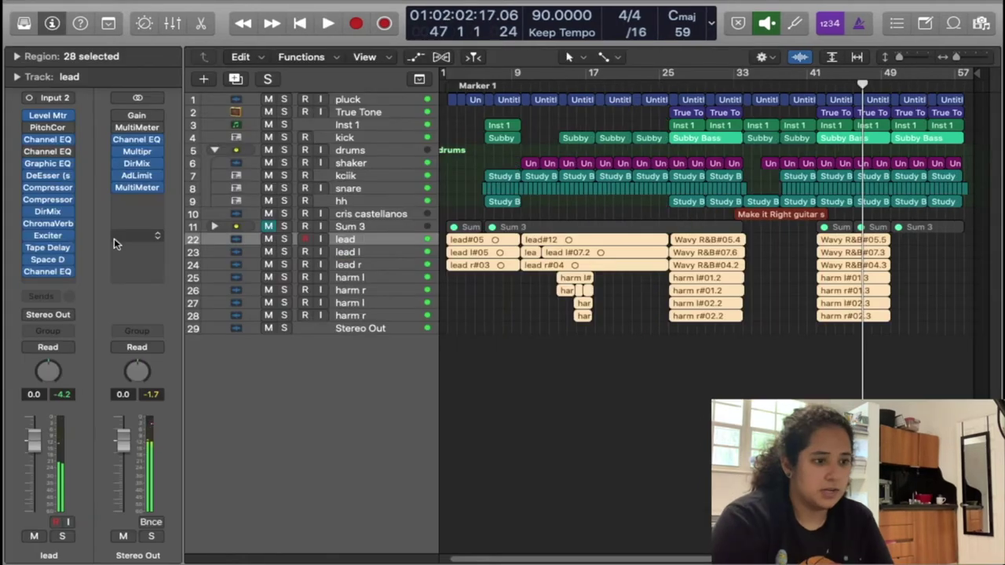
Add a Bus 4 send to the lead track and move its ChromaVerb and Space Designer onto the bus's aux channel
left_click(479, 392)
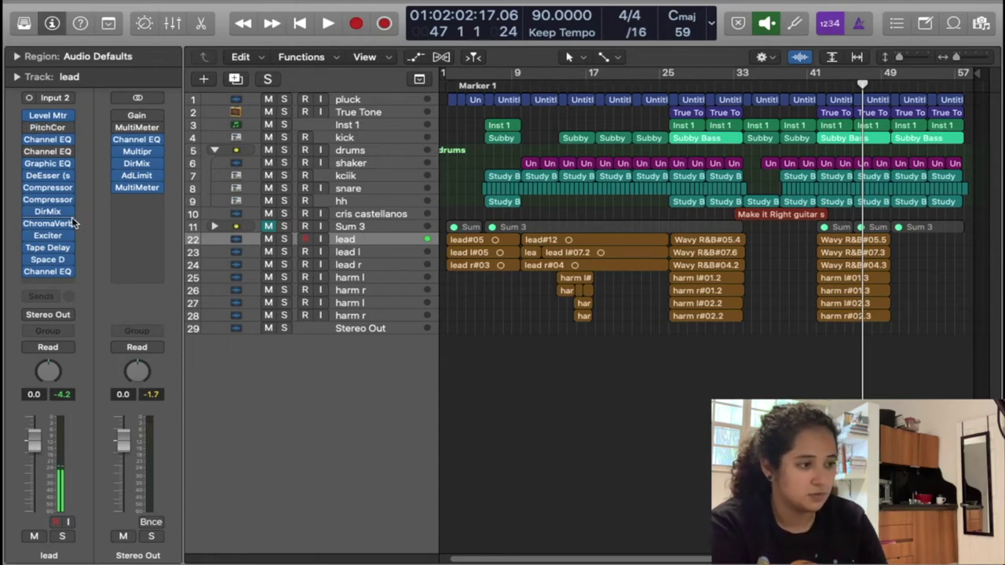
left_click(43, 296)
mouse_move(66, 320)
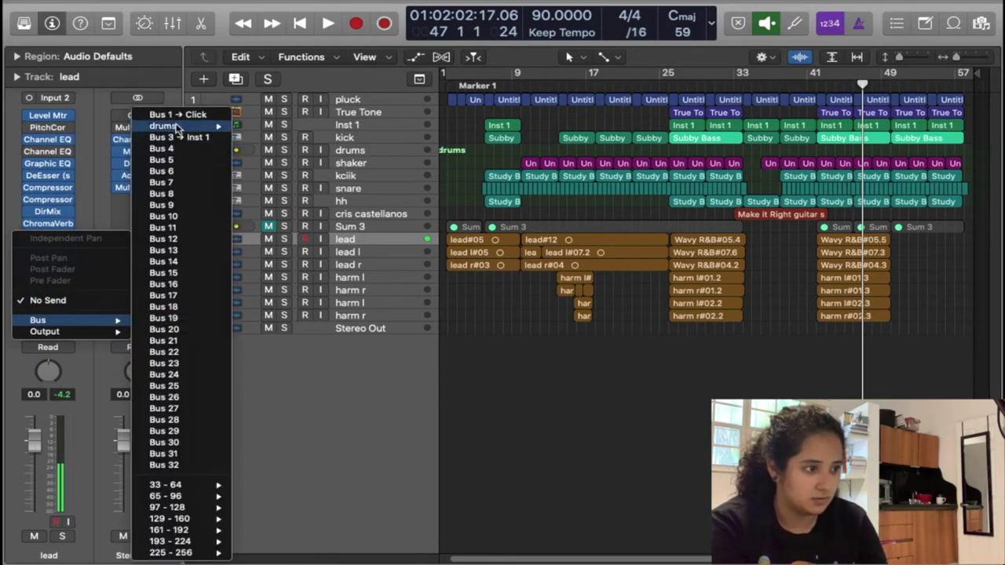
left_click(179, 149)
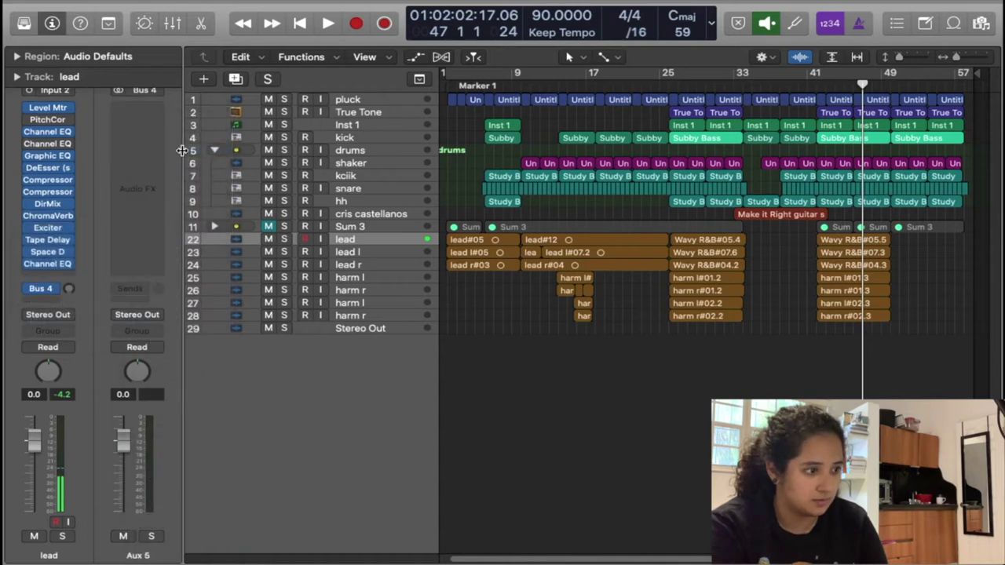
left_click_drag(48, 216, 138, 108)
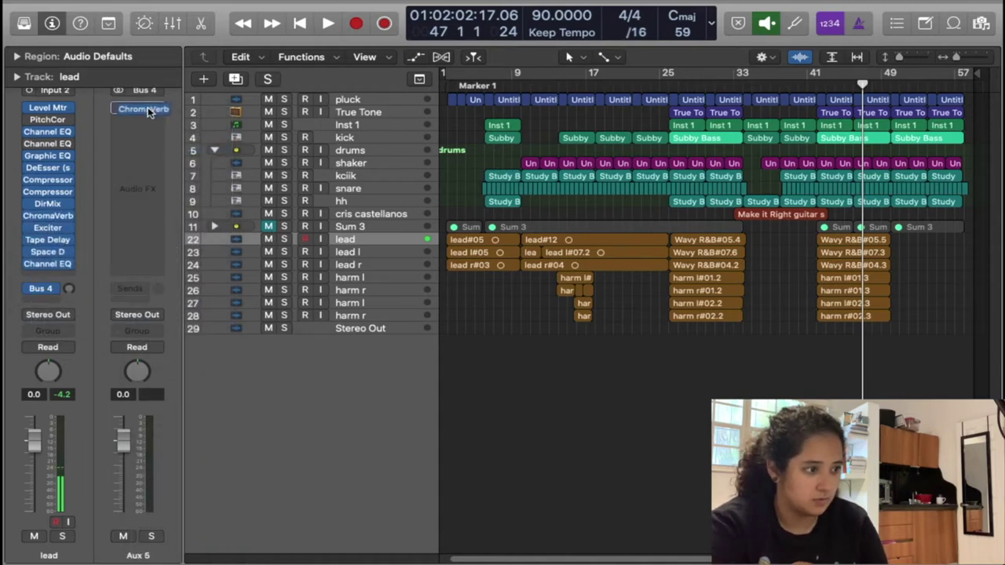
left_click_drag(49, 252, 137, 119)
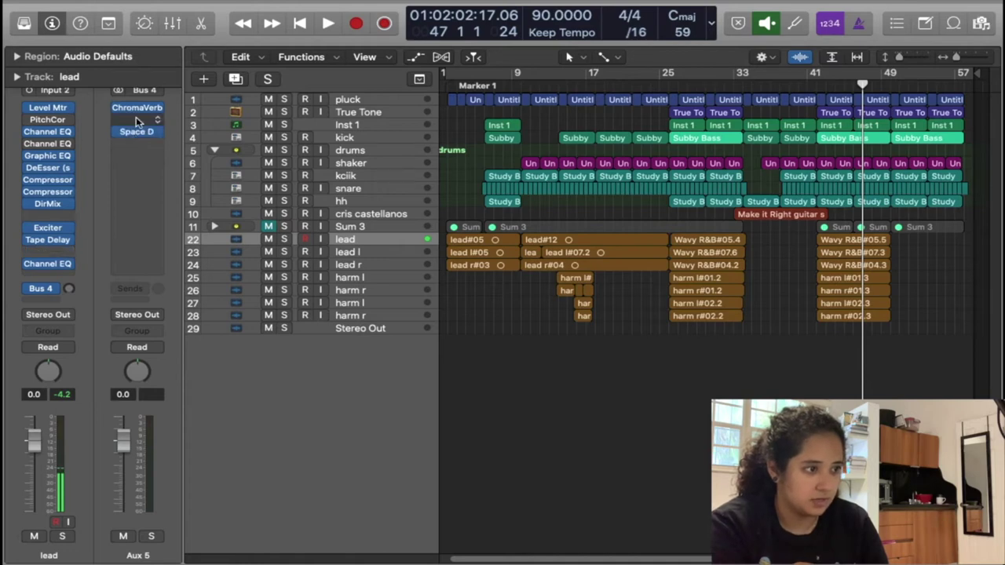
Insert a Channel EQ ahead of ChromaVerb on Aux 5, with a low cut at 220 Hz and a high cut at 4600 Hz
left_click(136, 116)
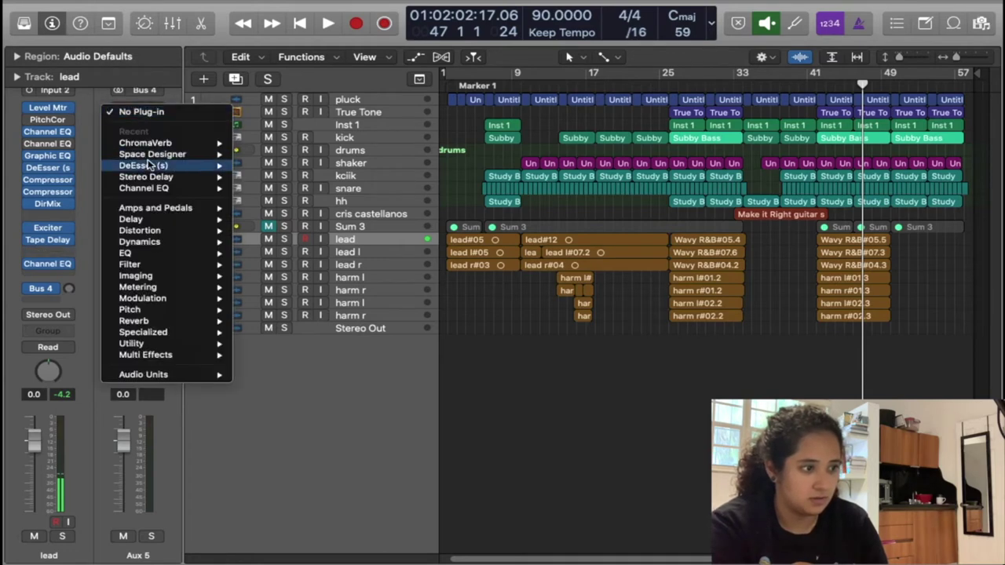
mouse_move(130, 253)
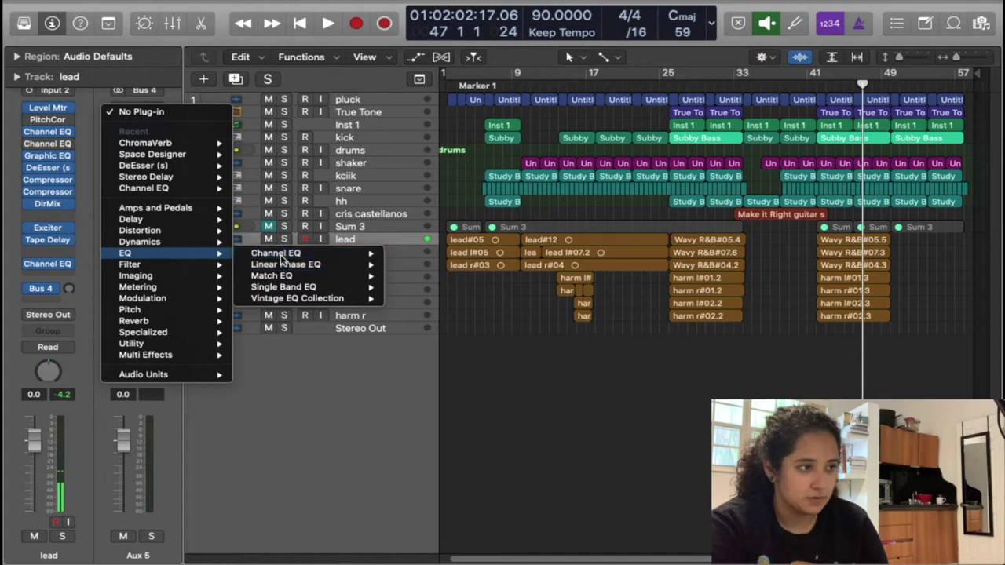
left_click(273, 253)
left_click_drag(88, 151, 303, 212)
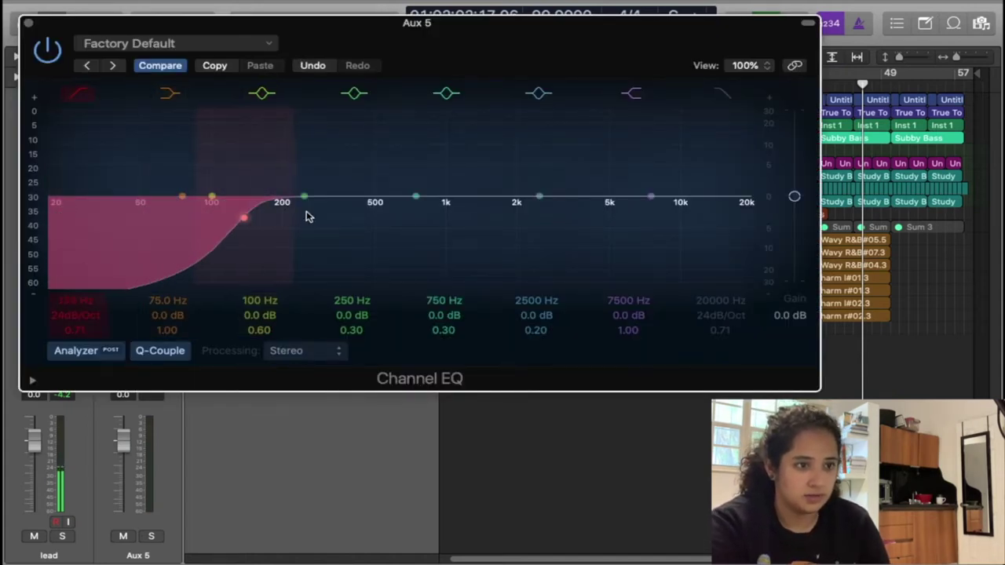
left_click(724, 95)
left_click_drag(714, 211, 464, 218)
left_click_drag(225, 258, 269, 260)
left_click_drag(480, 225, 585, 231)
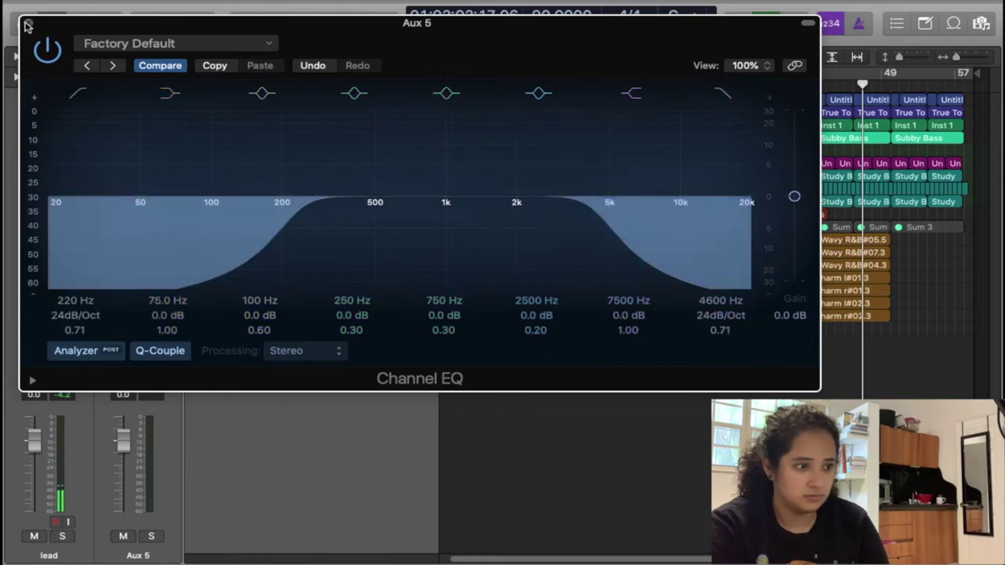
left_click(29, 23)
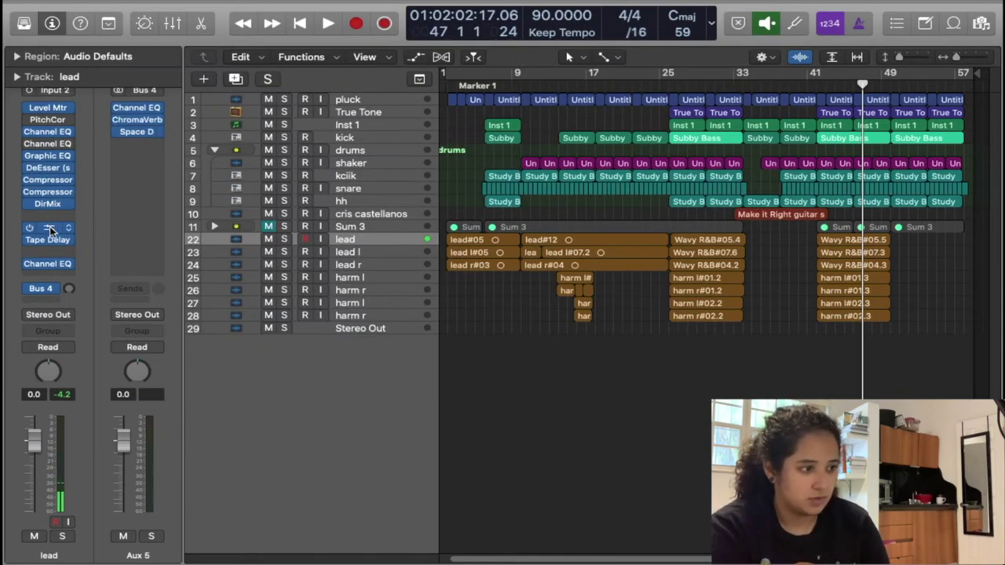
Close the empty insert slots around the Exciter and last Channel EQ on the lead track, and hide the inspector
mouse_move(55, 230)
left_mouse_down()
mouse_move(50, 216)
mouse_move(49, 228)
left_mouse_up()
left_click_drag(49, 264, 50, 241)
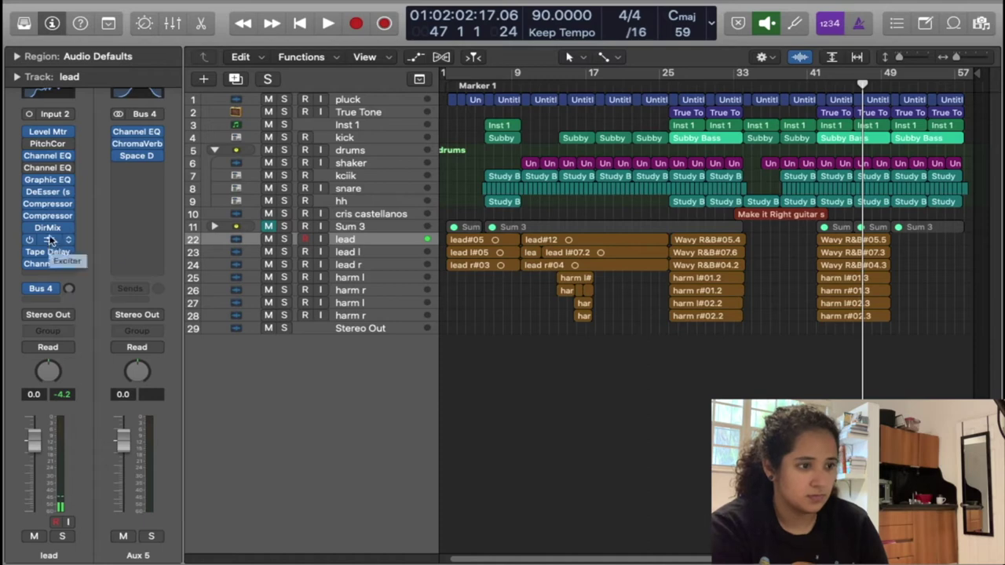
left_click(51, 23)
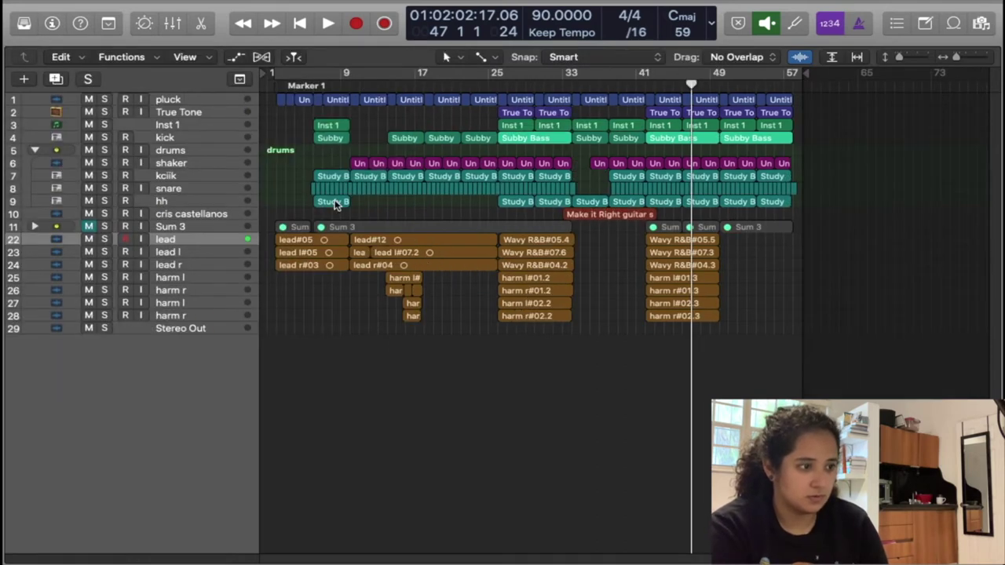
Copy the lead track's two Compressors onto lead l, lead r and the four harmony tracks
left_click(302, 23)
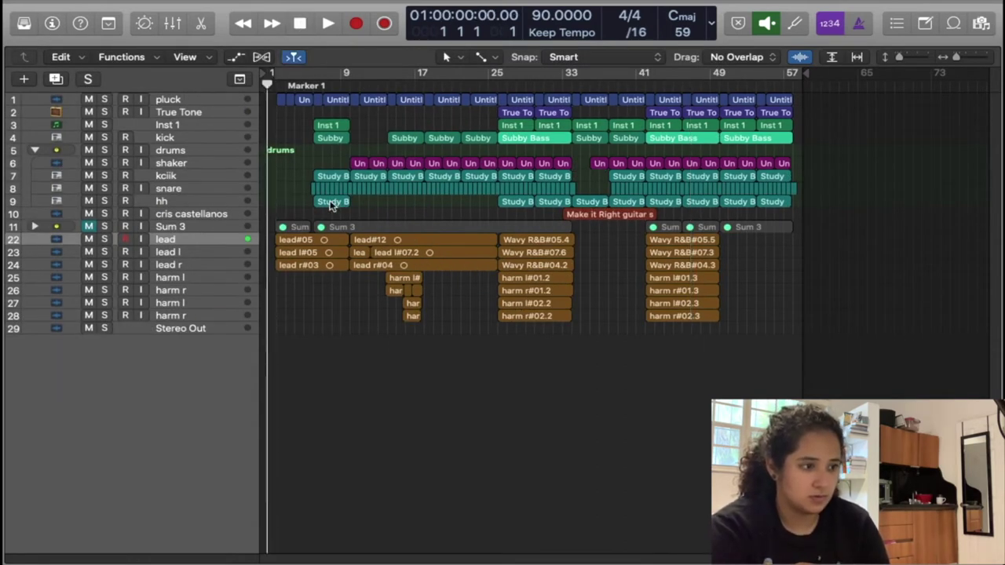
left_click_drag(206, 278, 211, 318)
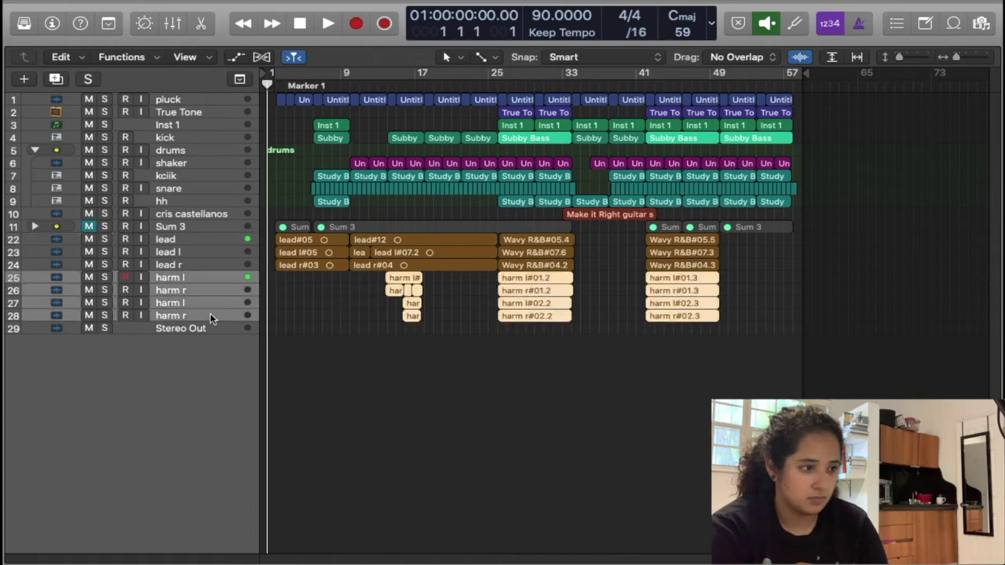
left_click(312, 308)
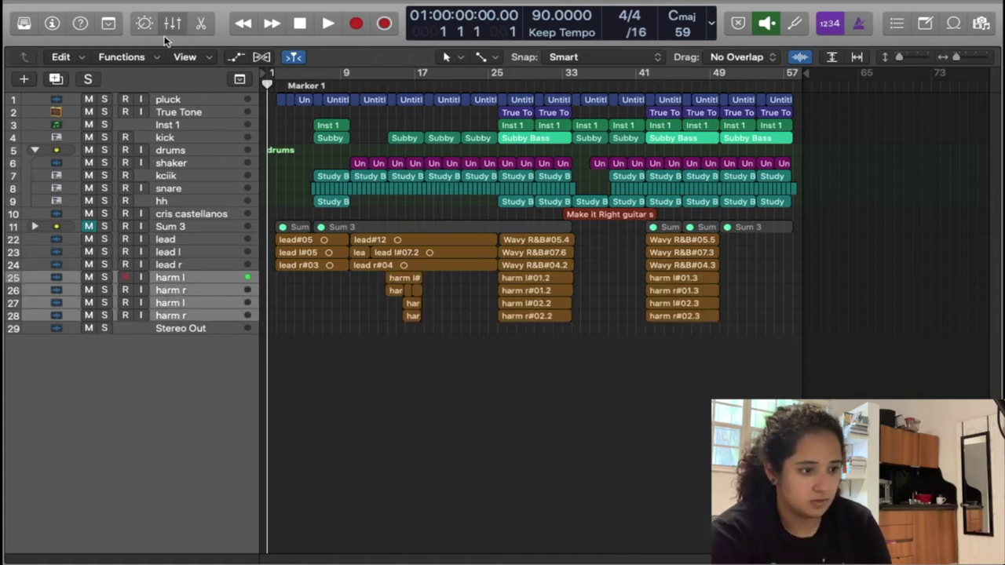
left_click(166, 26)
left_click_drag(443, 383, 490, 313)
left_click_drag(440, 398, 751, 313)
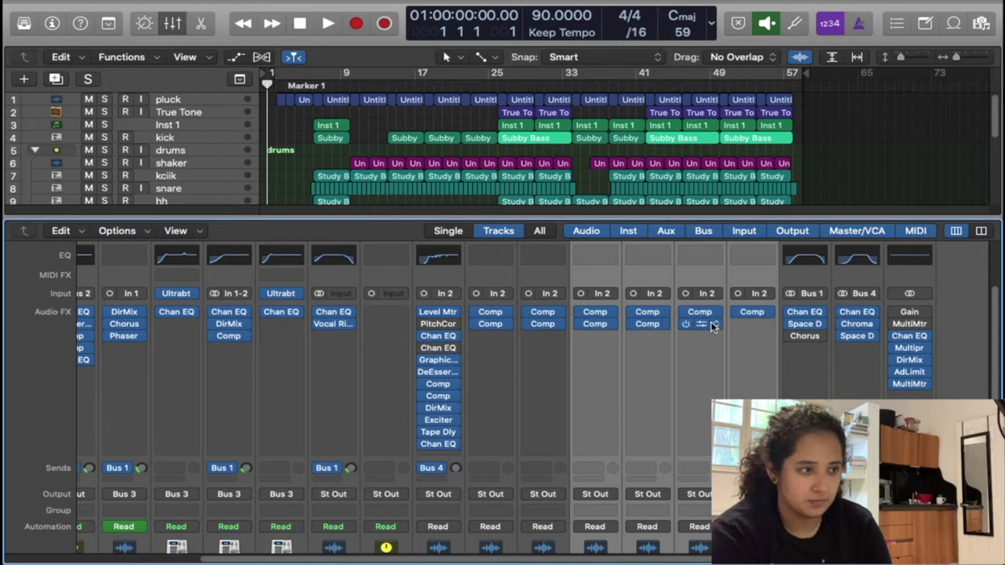
left_click(174, 26)
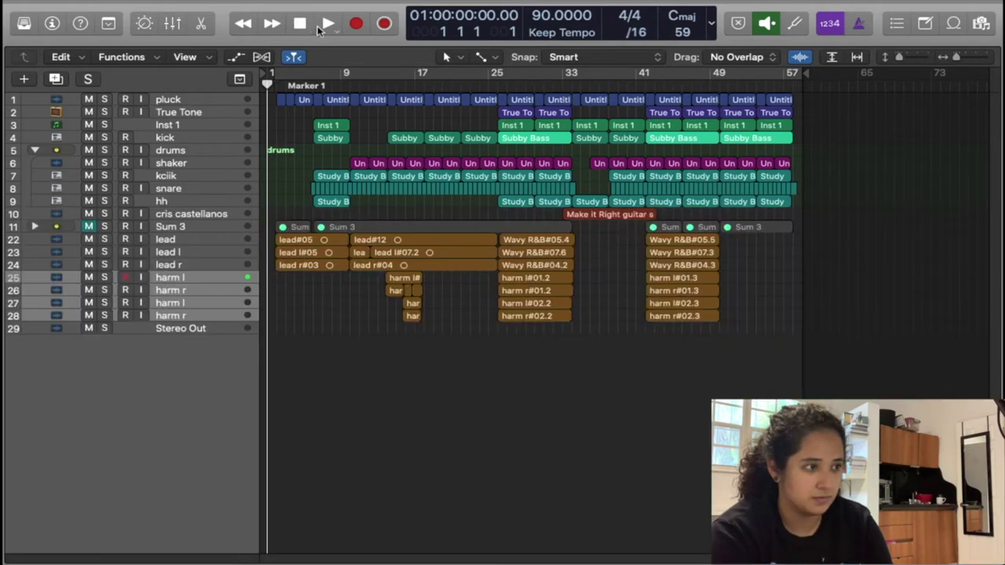
Show the inspector and add Bus 4 sends to lead l at -30.2 dB and lead r at -30.3 dB
key("space")
key("i")
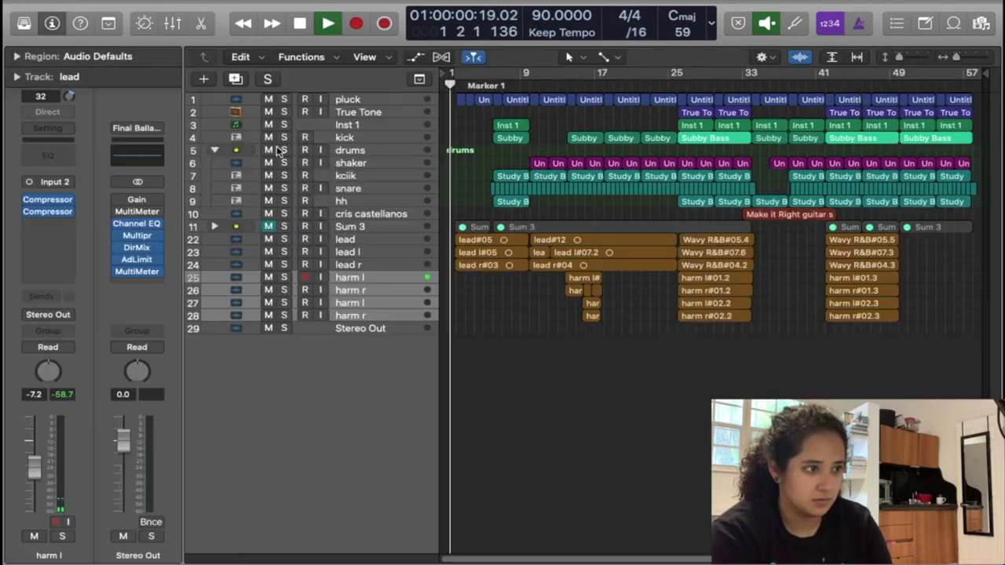
key("space")
left_click(174, 25)
scroll(533, 427, "down", 3)
scroll(549, 429, "right", 2)
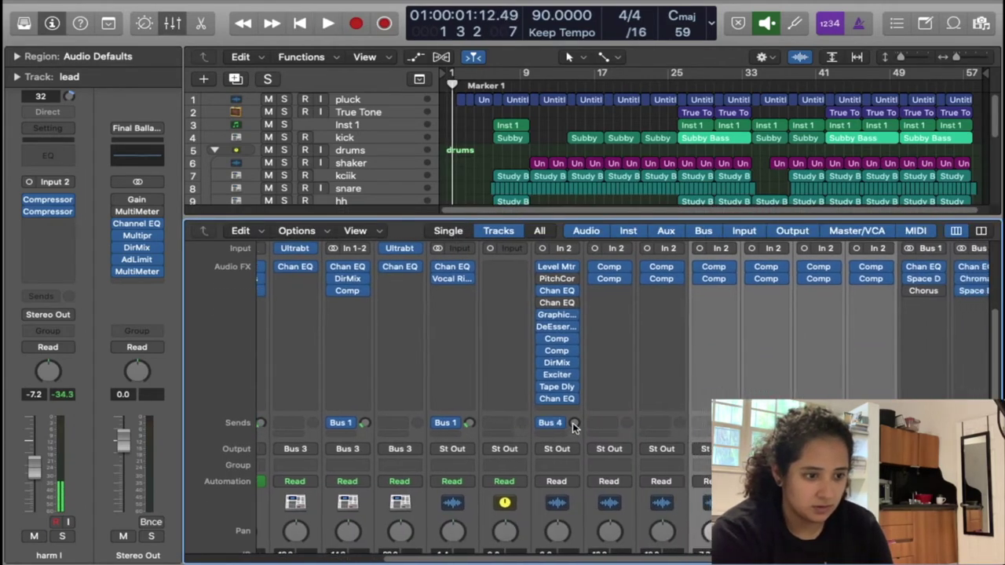
left_click(599, 420)
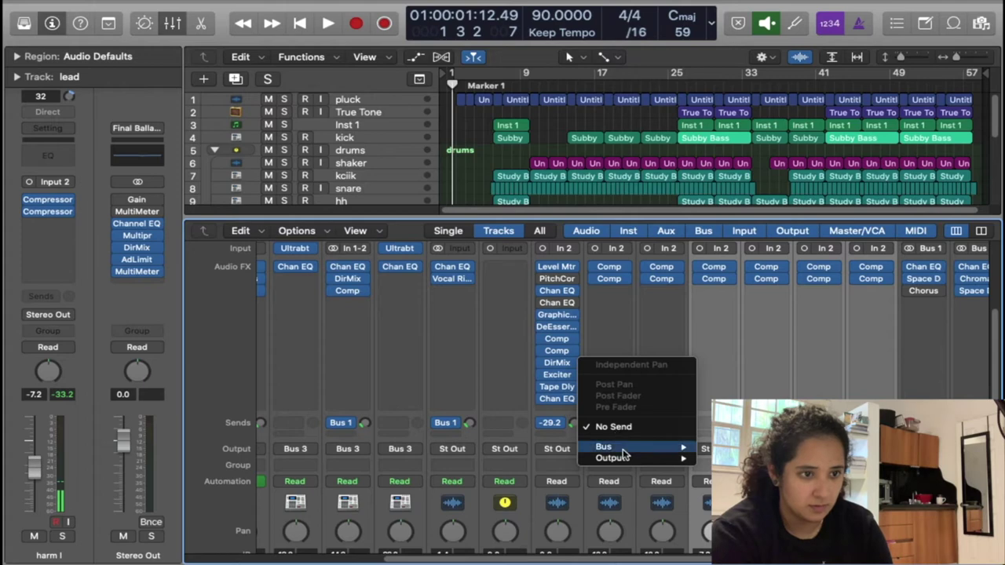
mouse_move(628, 446)
left_click(754, 149)
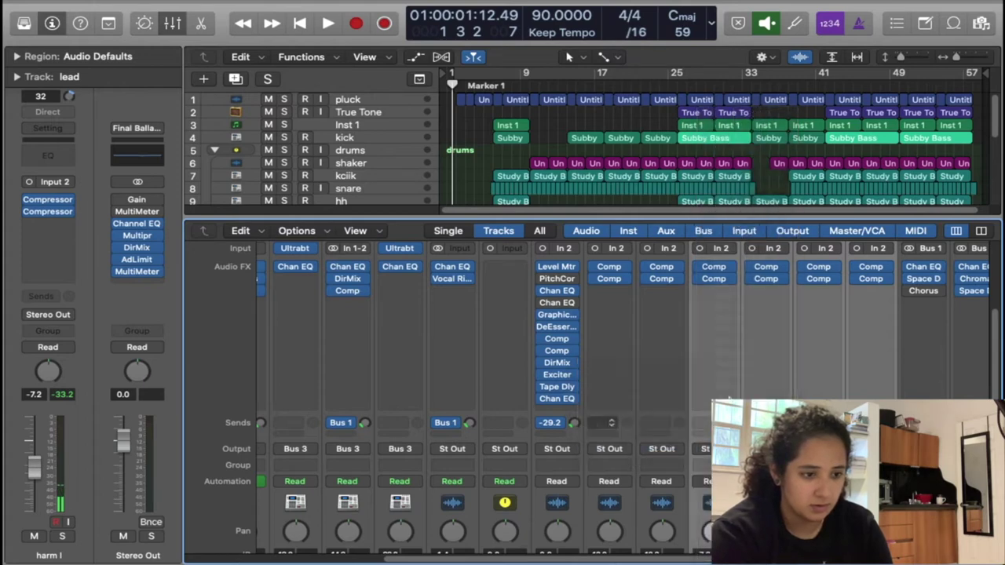
left_click(650, 424)
mouse_move(655, 446)
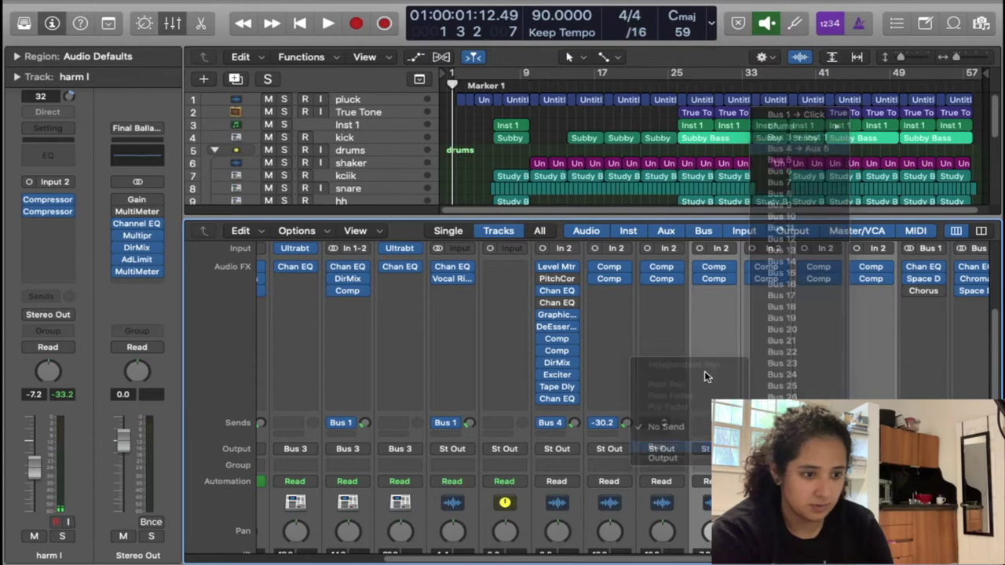
left_click(797, 149)
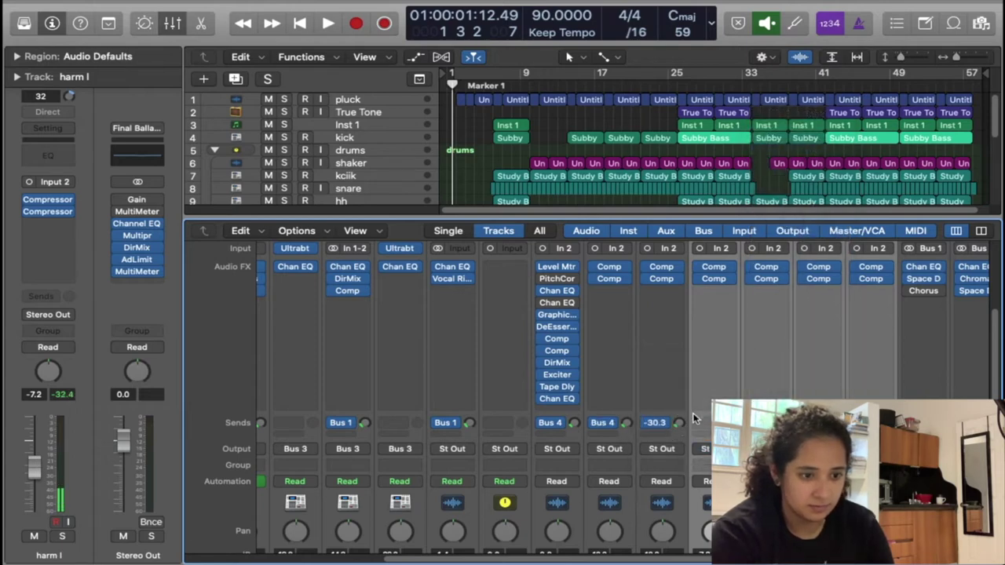
Add a Bus 4 send at -31.5 dB to the four selected harmony tracks, then hide the mixer
left_click(698, 422)
mouse_move(695, 447)
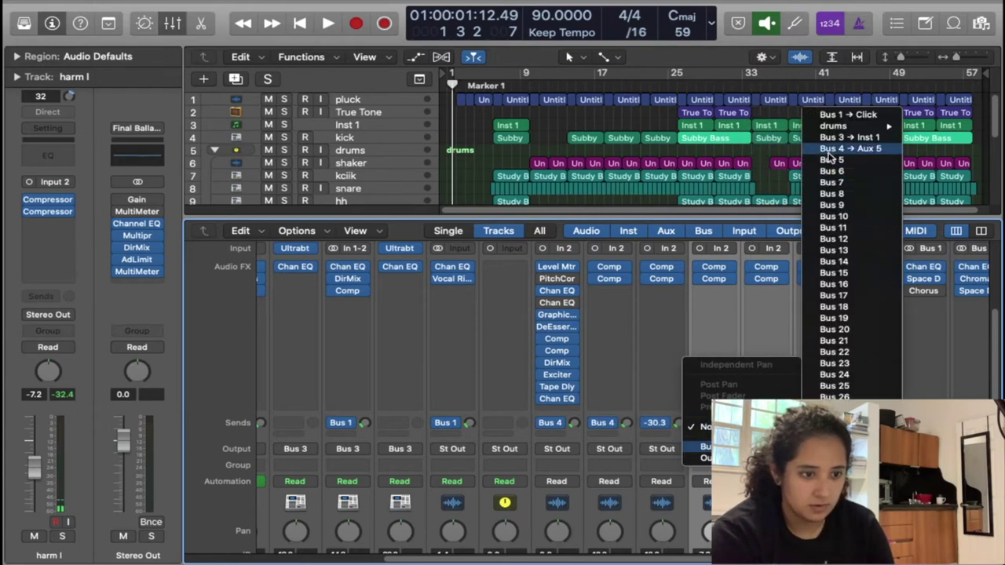
left_click(828, 149)
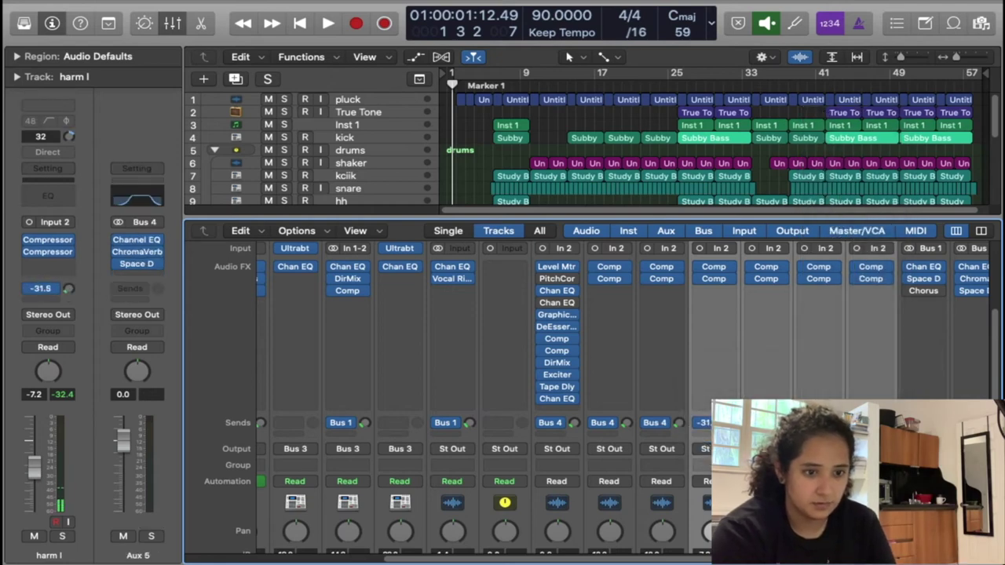
scroll(854, 392, "right", 3)
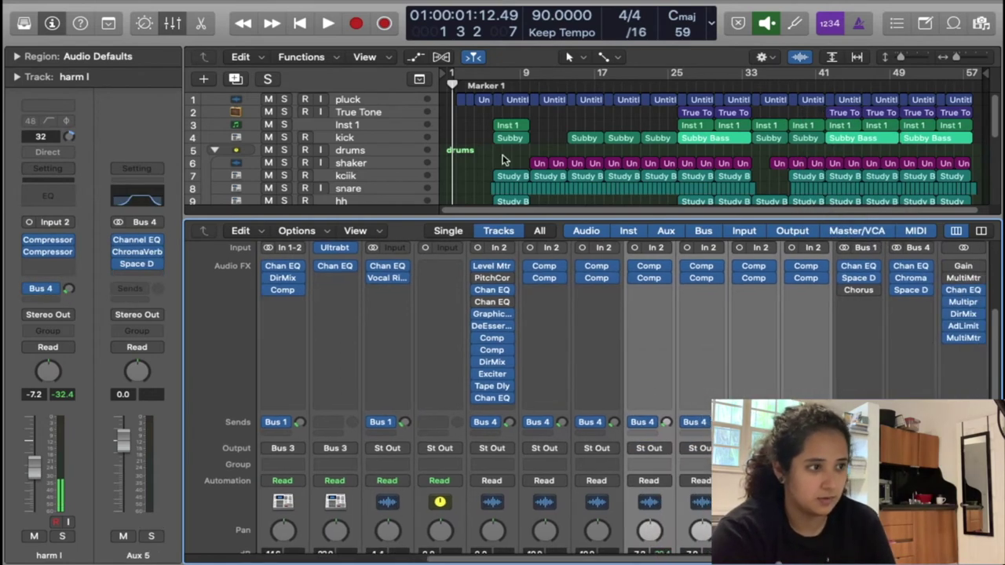
left_click(179, 25)
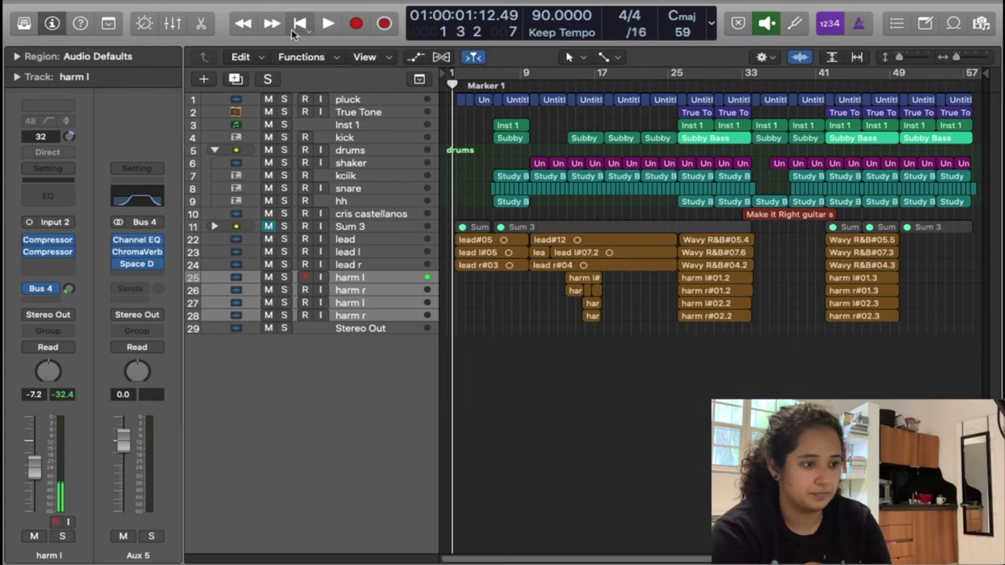
Listen to the opening vocals and raise the lead track's Bus 4 send to -21.3 dB, replaying to check it
key("space")
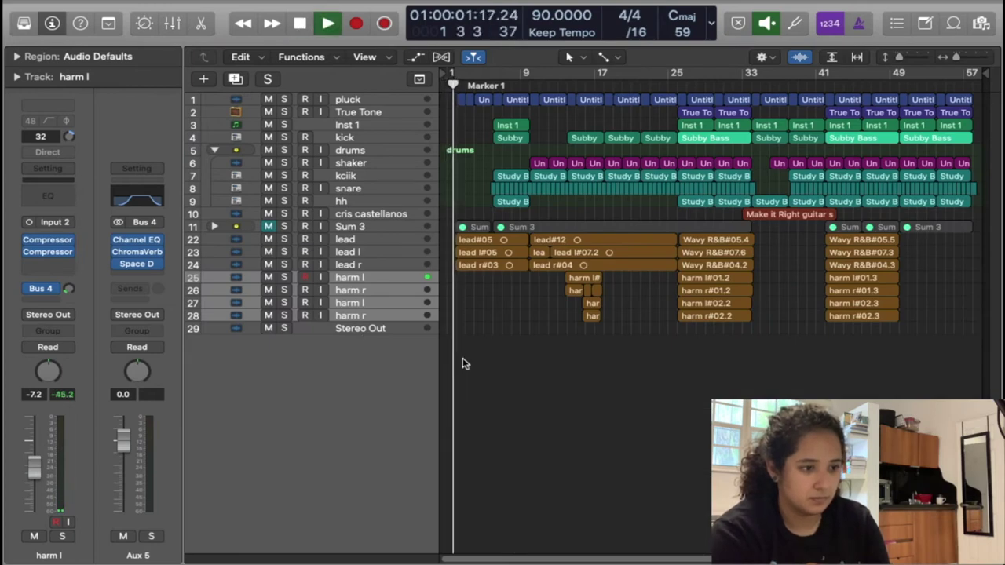
left_click(360, 387)
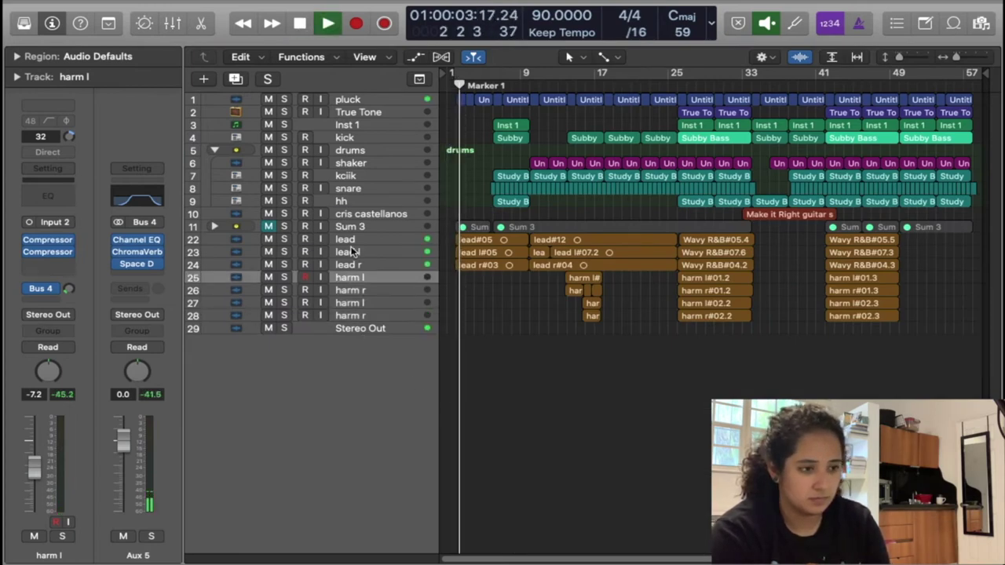
left_click(351, 251)
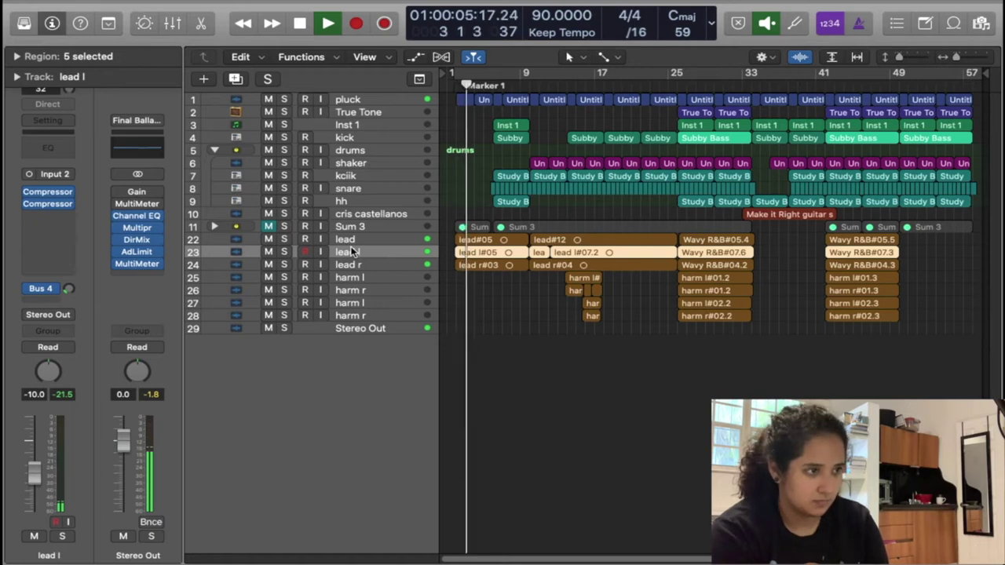
left_click(173, 23)
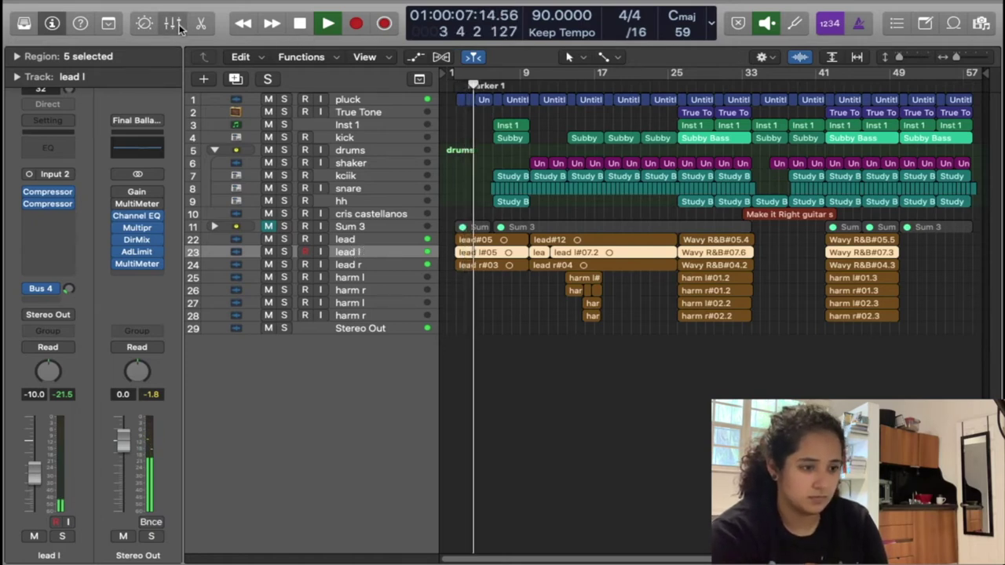
scroll(557, 409, "down", 3)
scroll(522, 174, "down", 10)
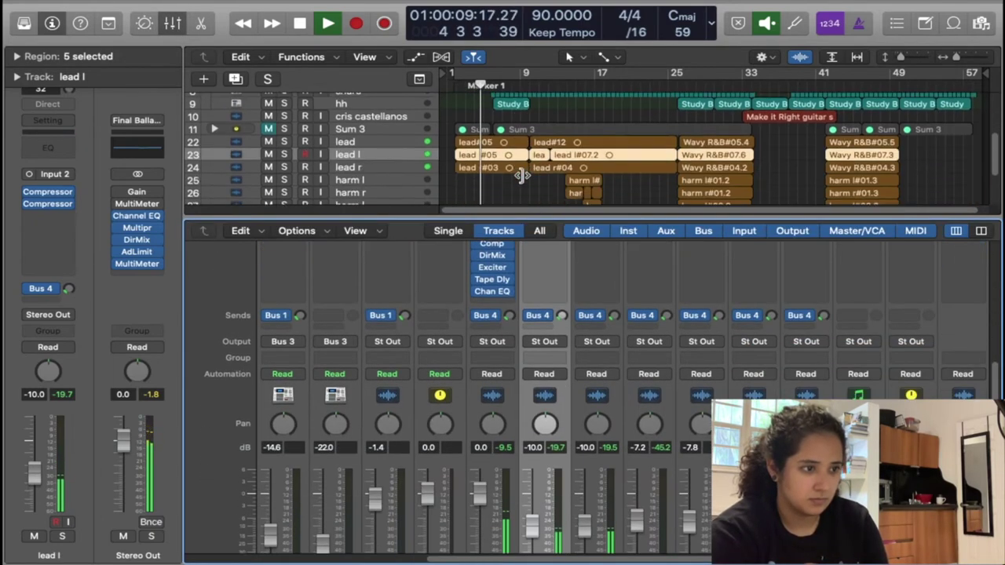
left_click(393, 104)
left_click(393, 112)
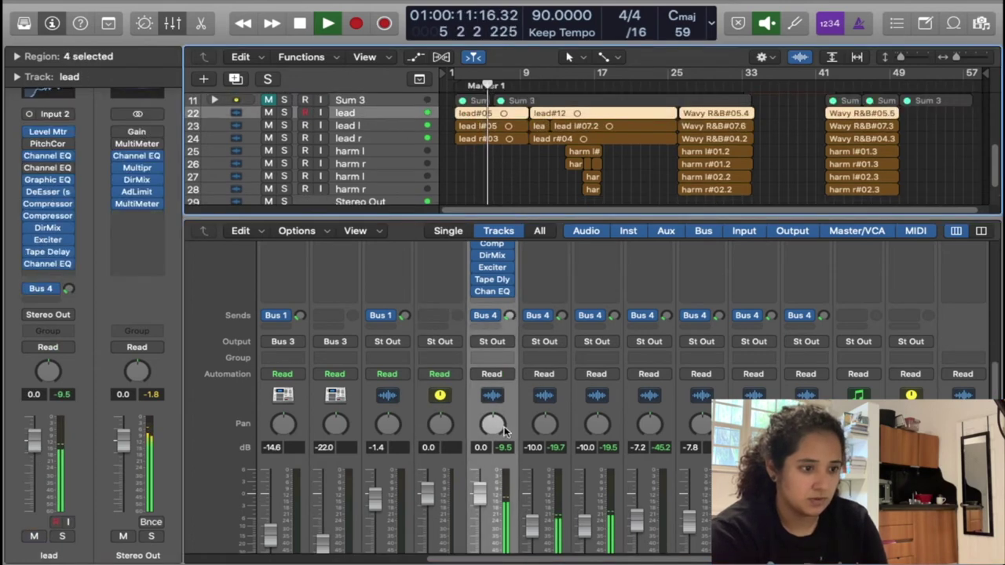
key("space")
left_click_drag(514, 317, 510, 308)
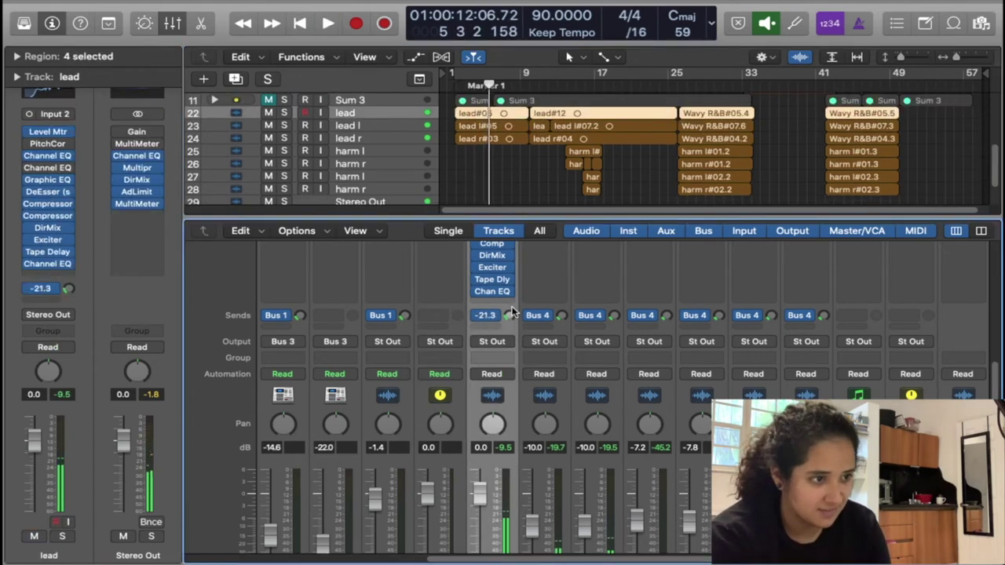
key("space")
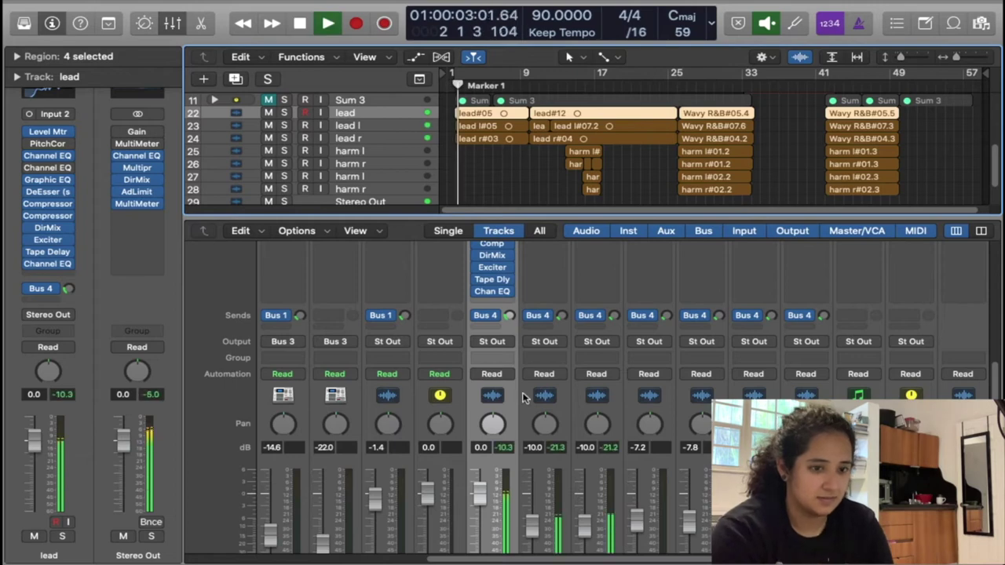
On Aux 5, set ChromaVerb's wet level to 100% and raise the wet output of Space Designer
scroll(524, 398, "up", 3)
scroll(510, 404, "right", 3)
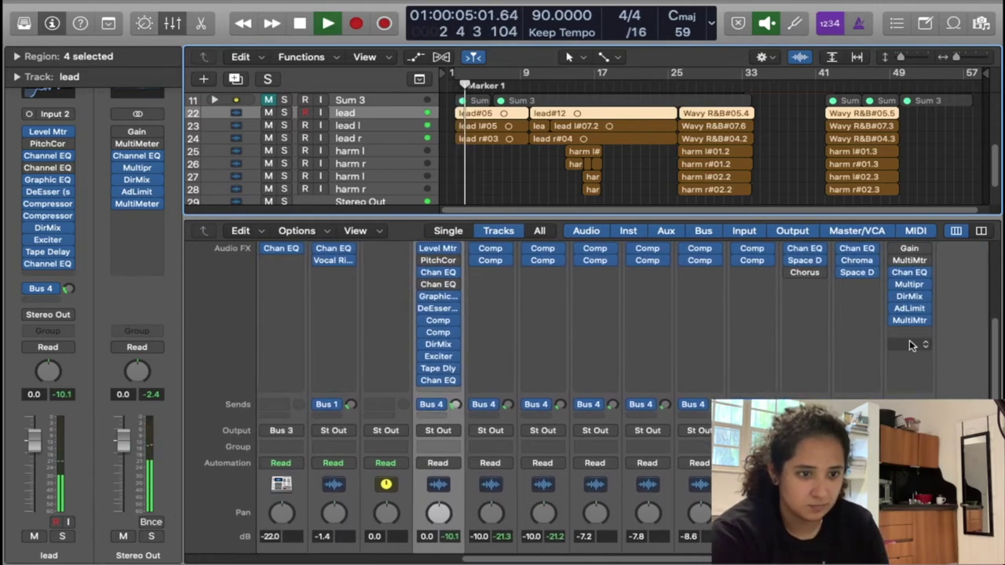
left_click(871, 260)
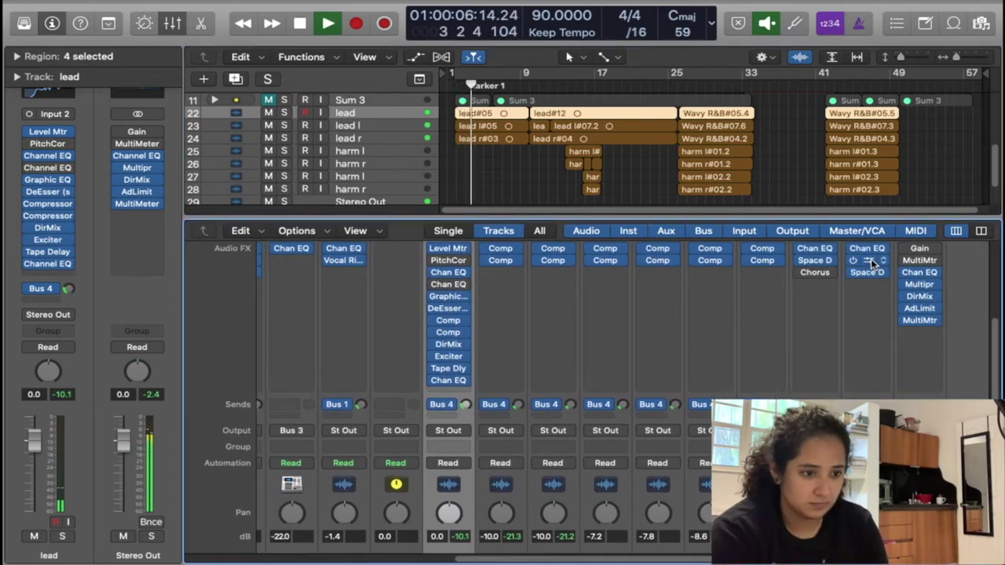
left_click(871, 265)
left_click_drag(664, 456, 658, 390)
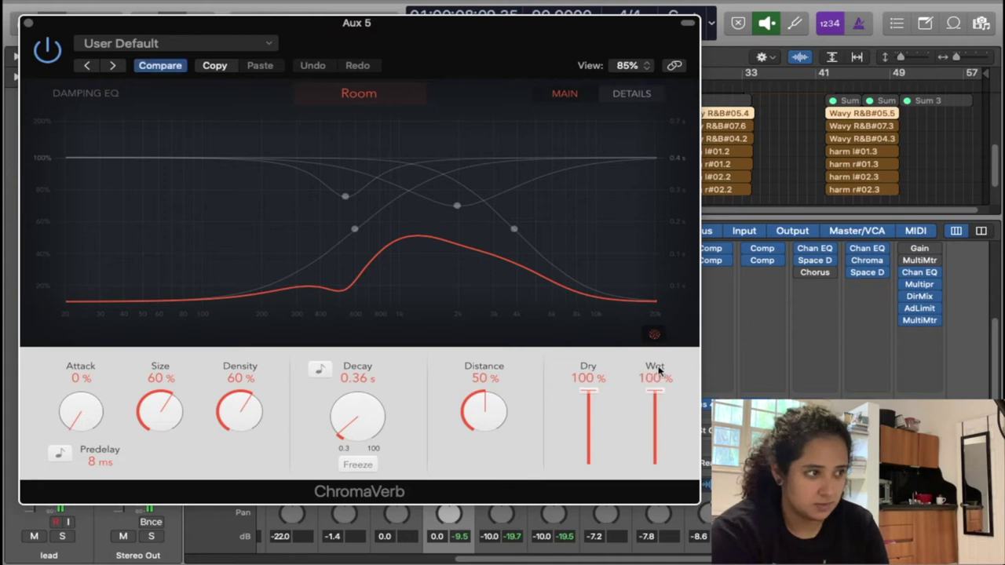
left_click(28, 23)
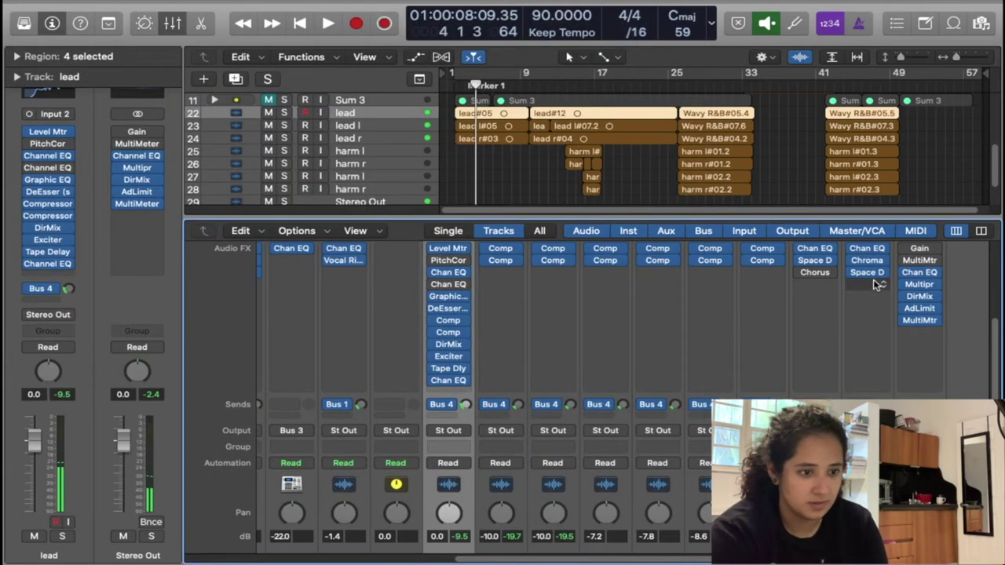
left_click(870, 273)
left_click_drag(662, 437, 671, 373)
left_click(24, 22)
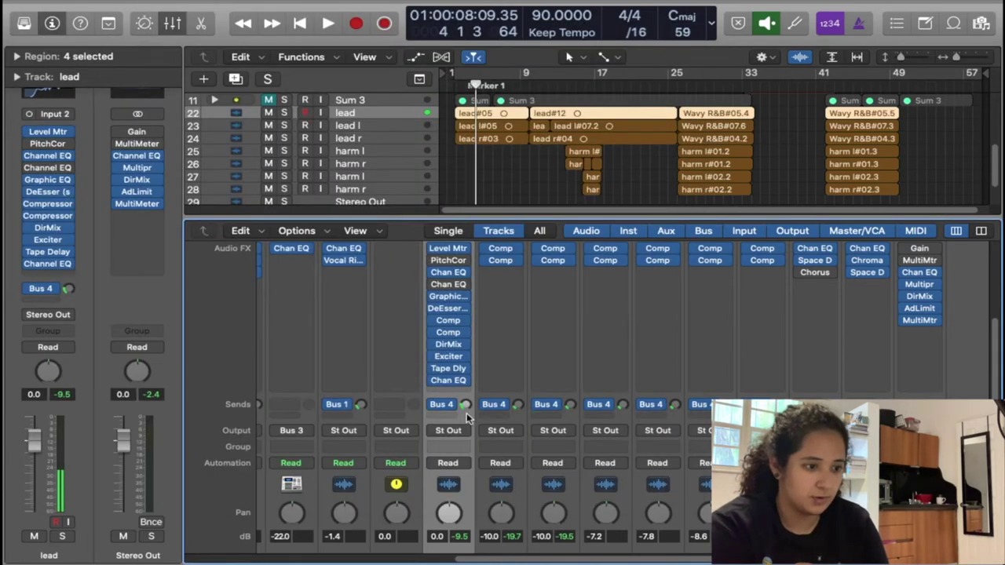
Set the lead track's Bus 4 send to -25.9 dB, replay the opening and hide the mixer
key("space")
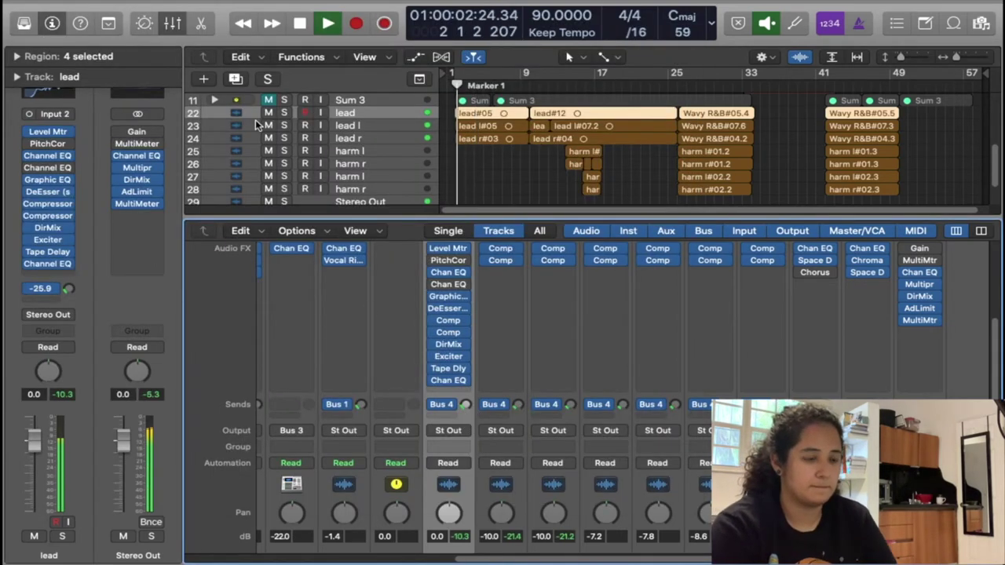
left_click(171, 23)
left_click(456, 338)
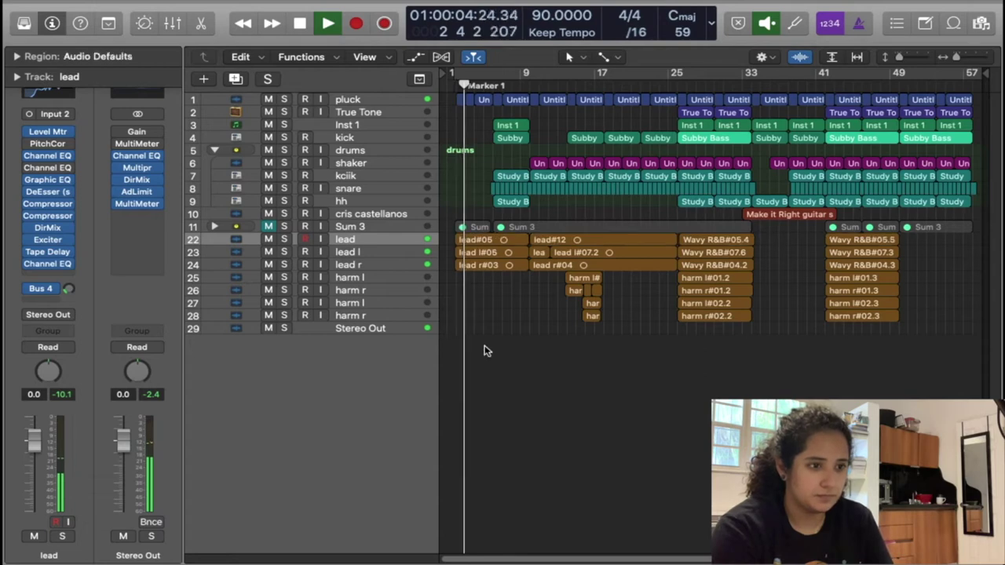
Play from bar 25 and adjust the Bus 4 sends of the doubled lead and harmony tracks, then stop and select lead l
left_click(679, 89)
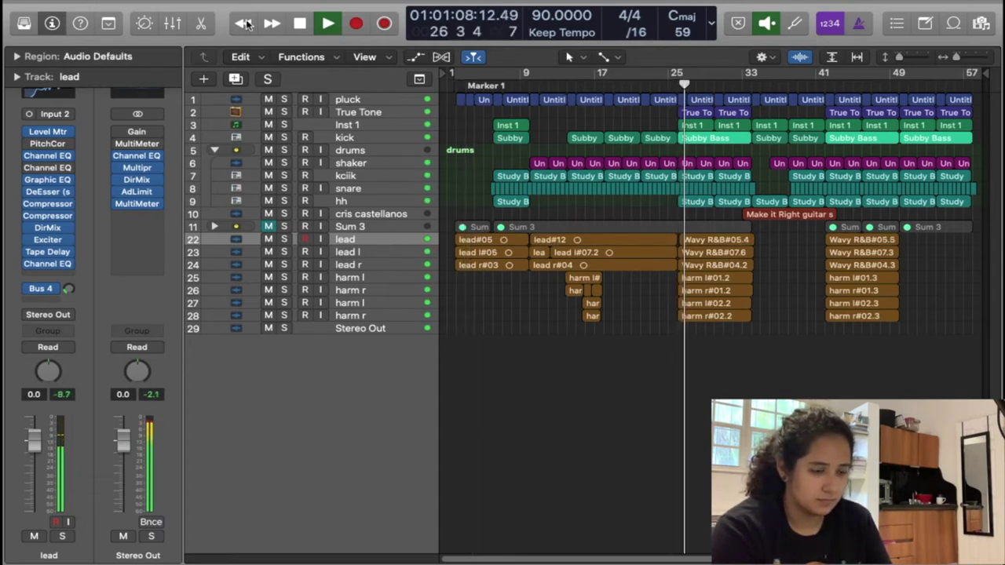
left_click(172, 23)
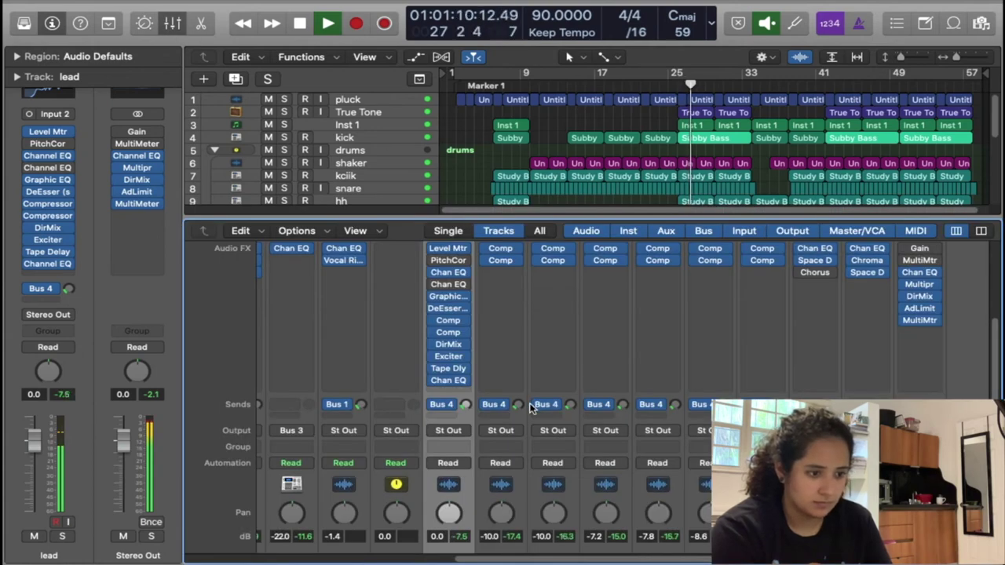
left_click_drag(516, 406, 727, 400)
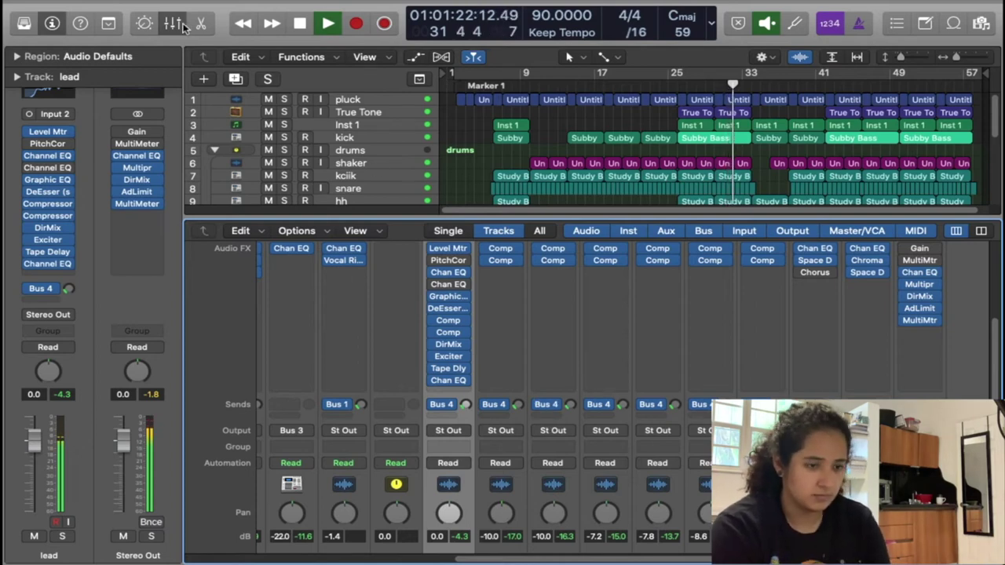
key("x")
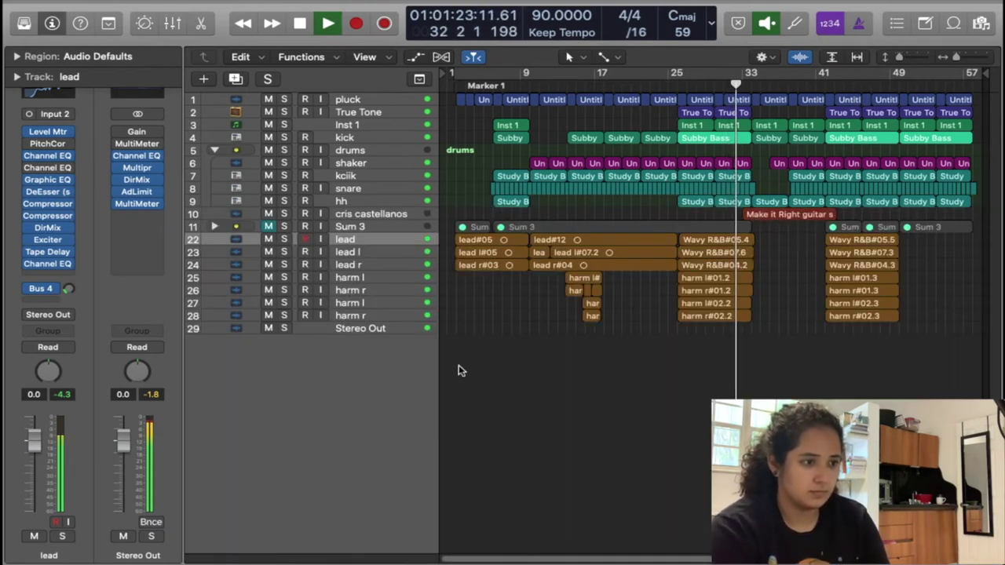
key("space")
left_click(365, 252)
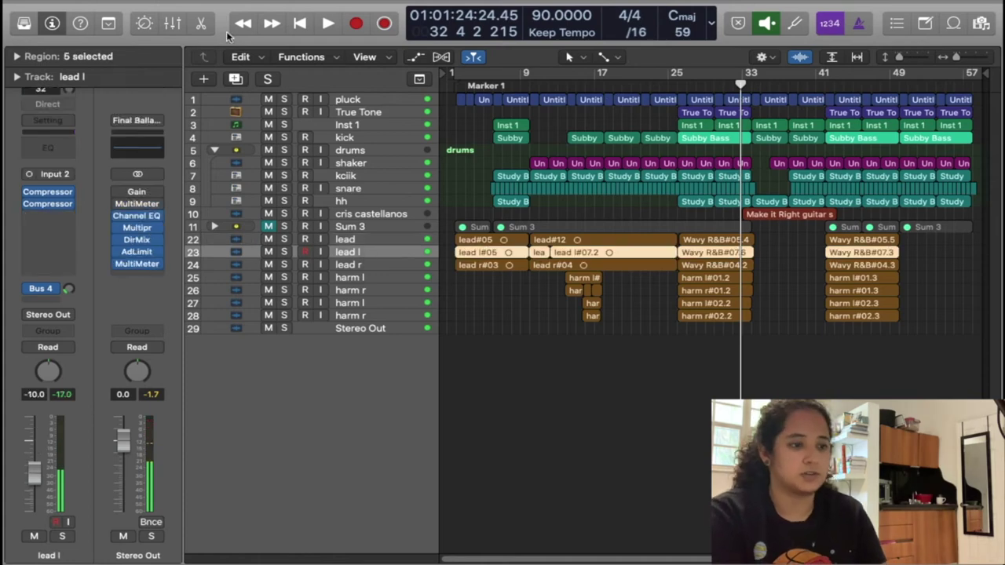
Insert a Direction Mixer after the two compressors on lead l, with direction -20.5° and spread 1.16
left_click(173, 23)
scroll(559, 342, "up", 2)
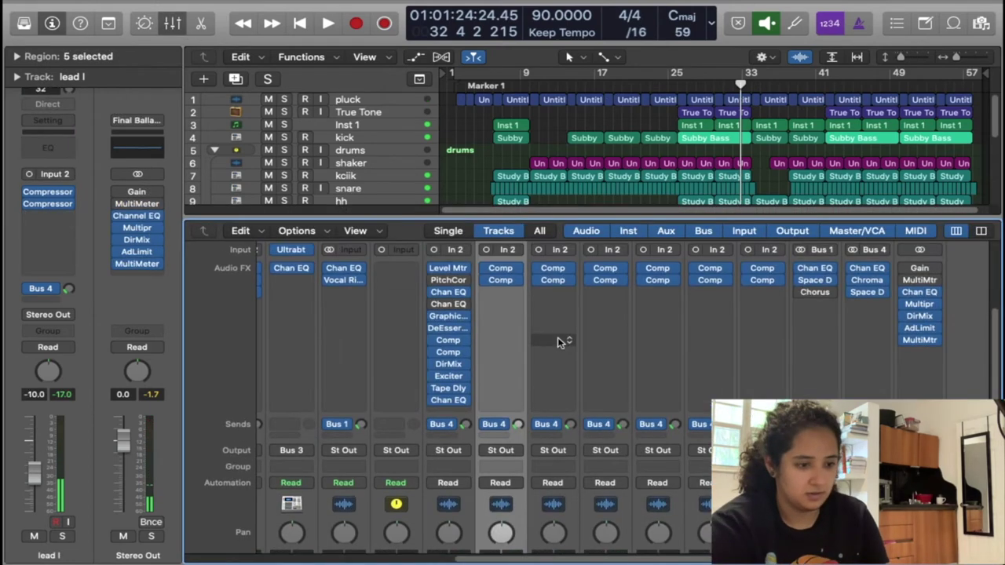
scroll(541, 383, "down", 5)
scroll(542, 383, "up", 5)
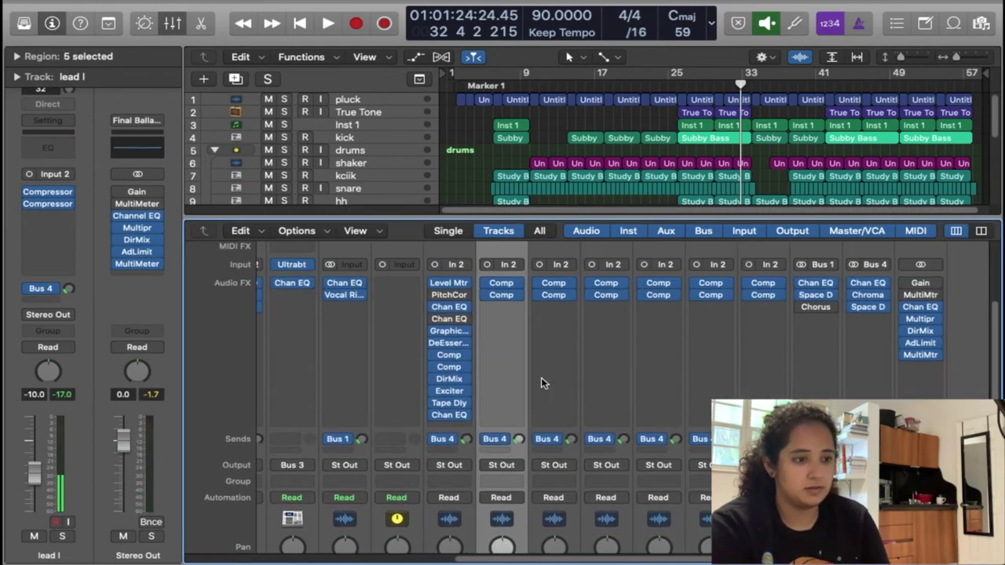
left_click(501, 310)
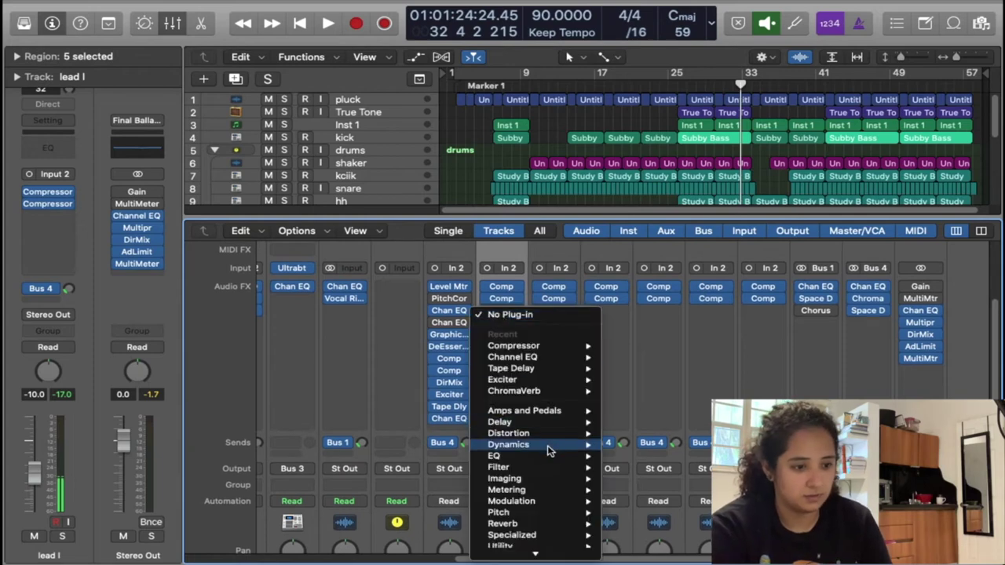
mouse_move(557, 478)
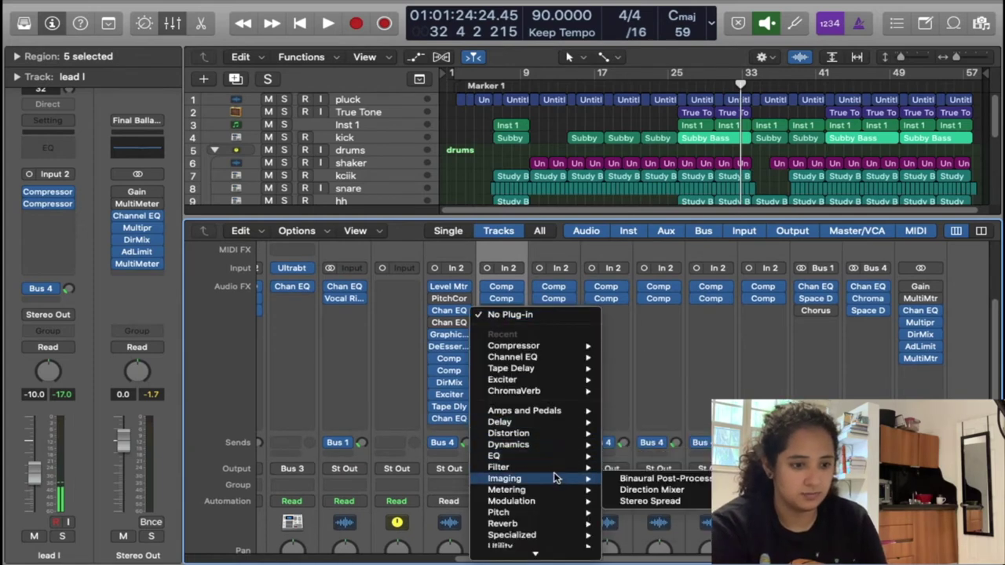
left_click(652, 490)
left_click_drag(215, 127, 211, 151)
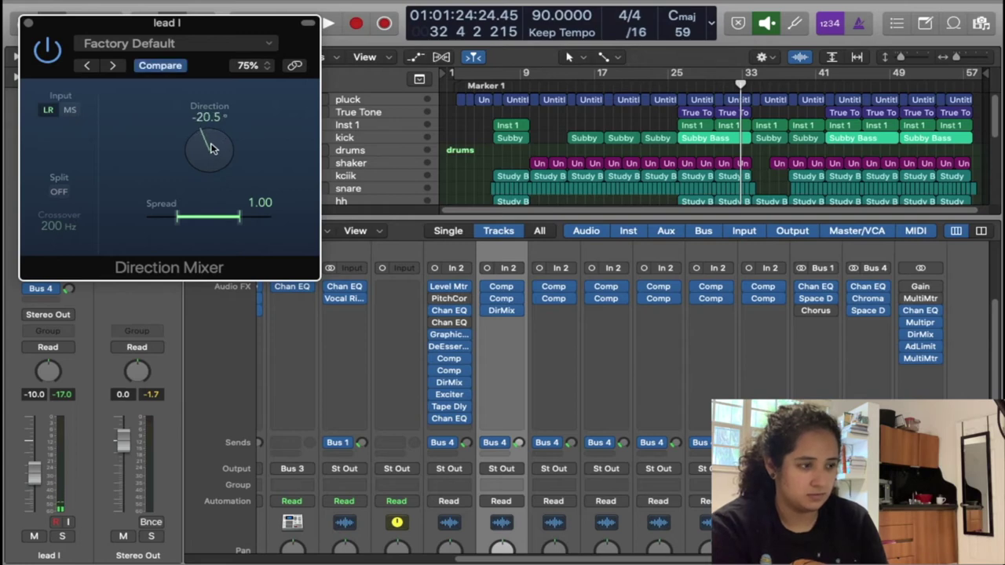
left_click(28, 23)
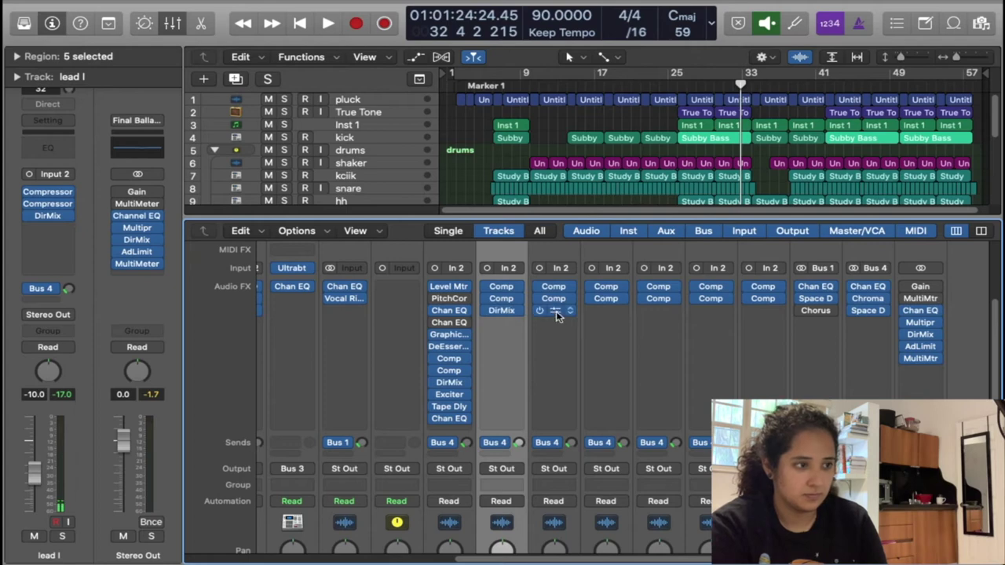
Copy lead l's Direction Mixer to lead r and set its direction to +20.5°
left_click(554, 311)
double_click(204, 120)
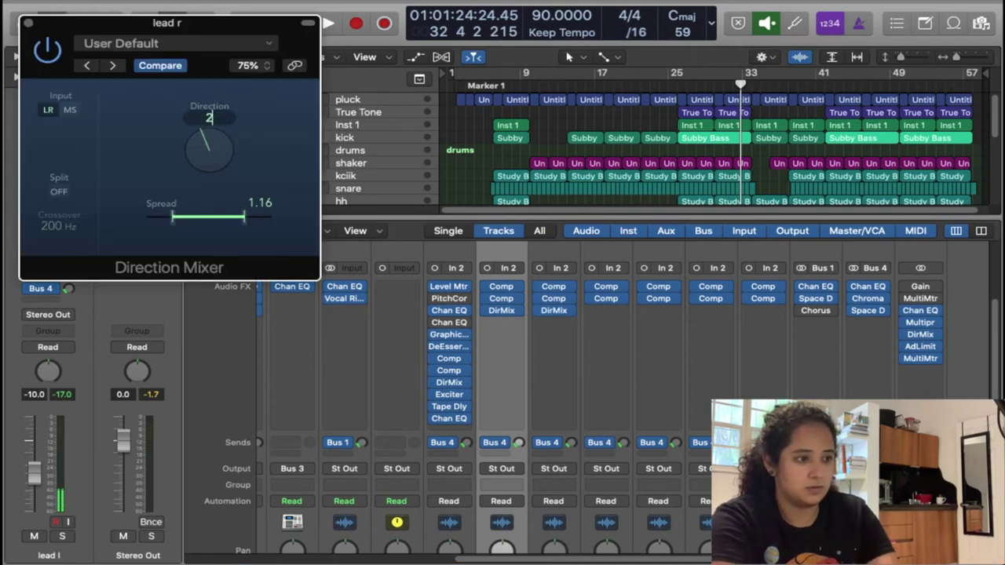
key("Return")
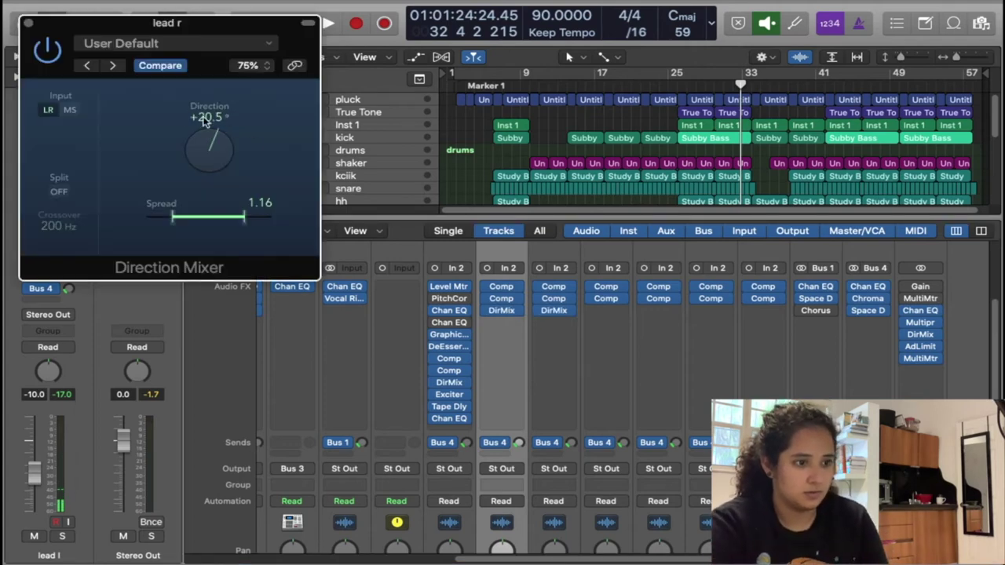
left_click(28, 22)
Copy the Direction Mixers from lead l and lead r onto the matching left and right harmony tracks
scroll(572, 343, "down", 2)
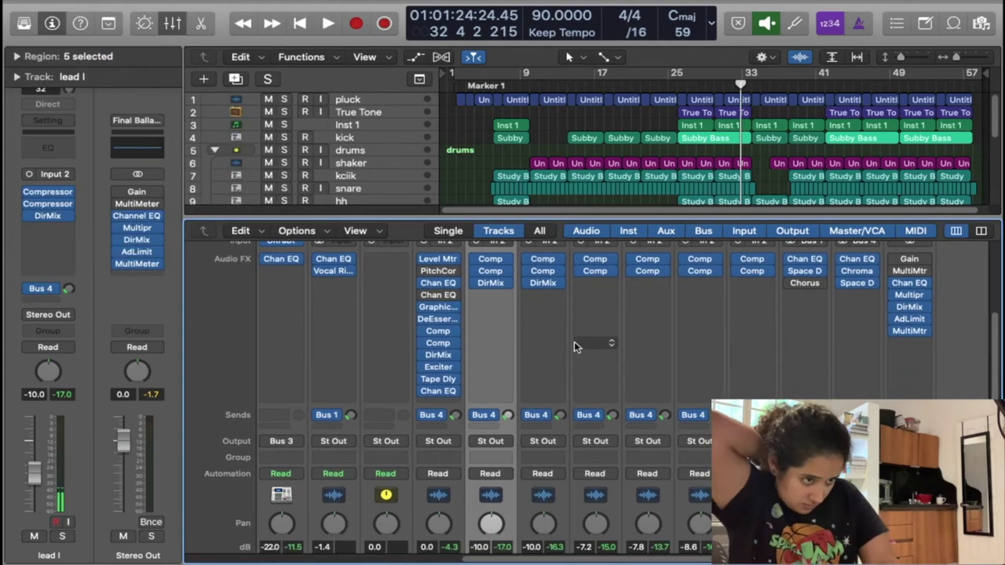
key("x")
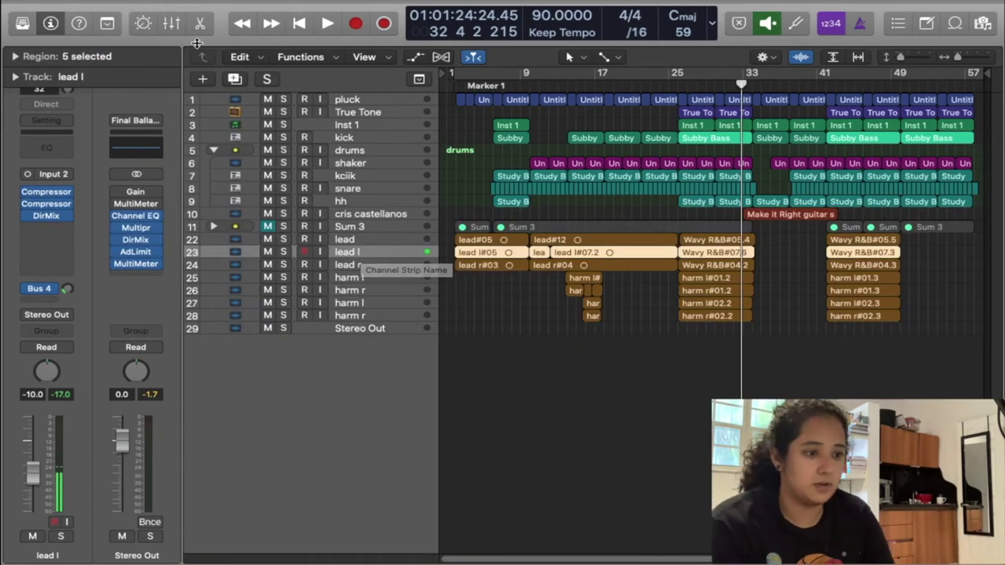
left_click(172, 24)
left_click_drag(491, 284, 749, 285)
In the first harm l track's Direction Mixer, set the direction to -30° and the spread to 1.24
left_click(598, 284)
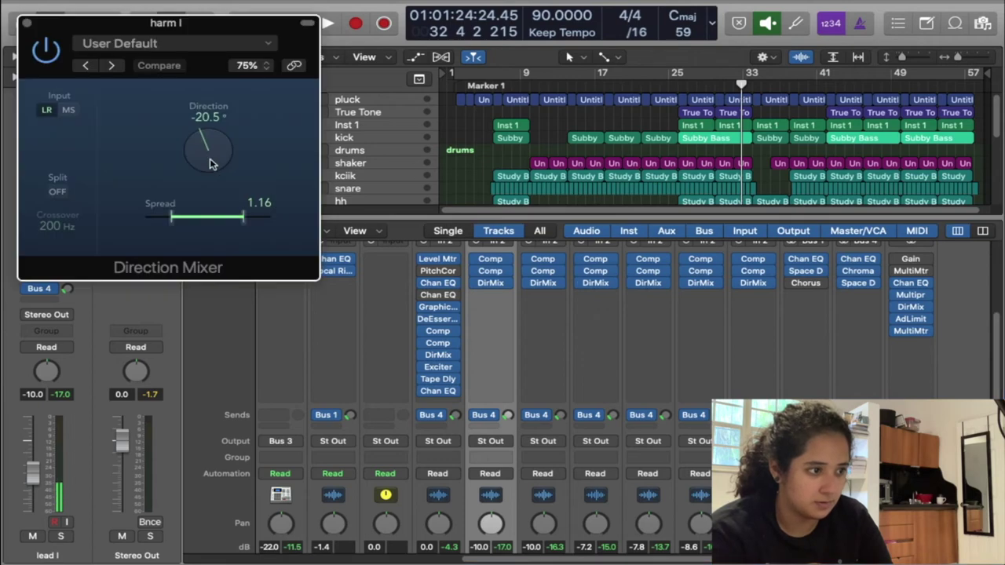
left_click_drag(207, 144, 207, 149)
left_click_drag(242, 213, 174, 151)
left_click_drag(251, 234, 243, 227)
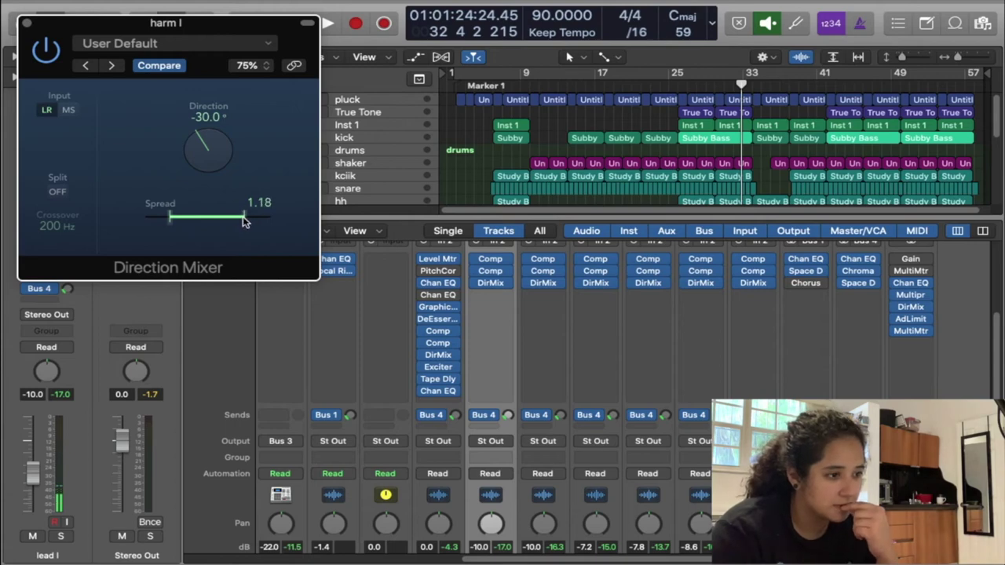
left_click_drag(247, 218, 249, 219)
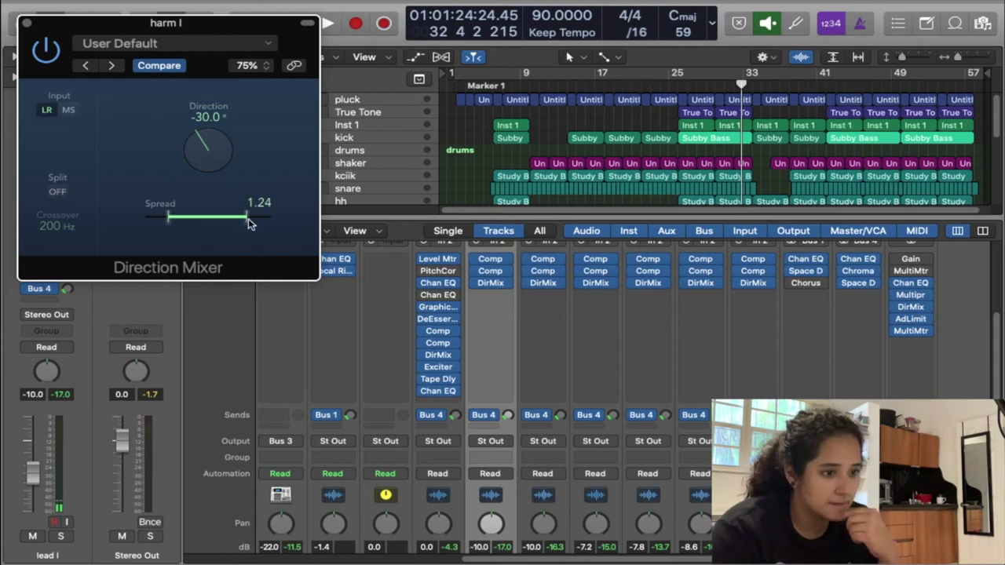
left_click(26, 23)
Set the direction to +30° in the first harm r track's Direction Mixer
left_click(555, 307)
left_click(605, 314)
left_click(646, 286)
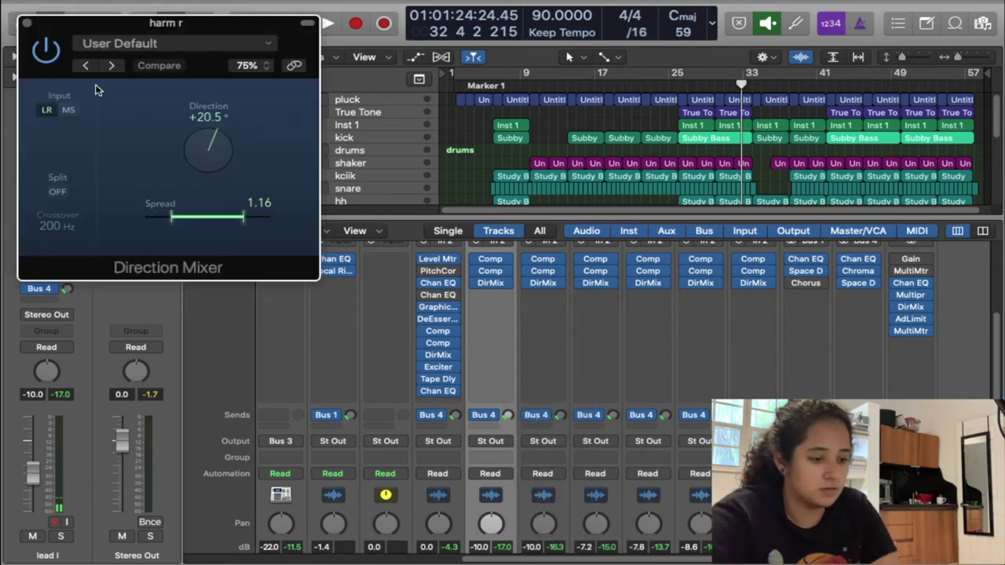
double_click(202, 118)
type("30")
key("Return")
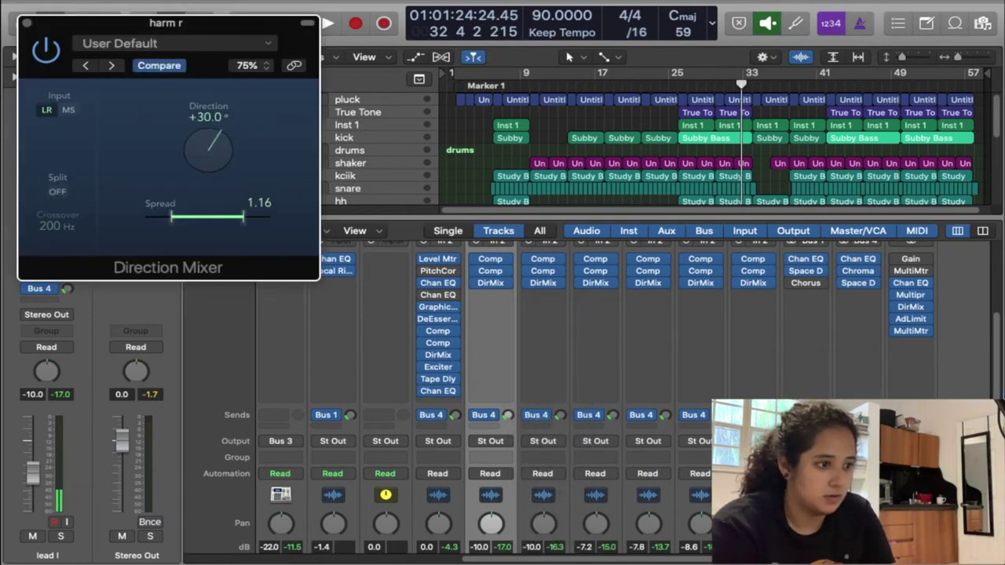
left_click(26, 23)
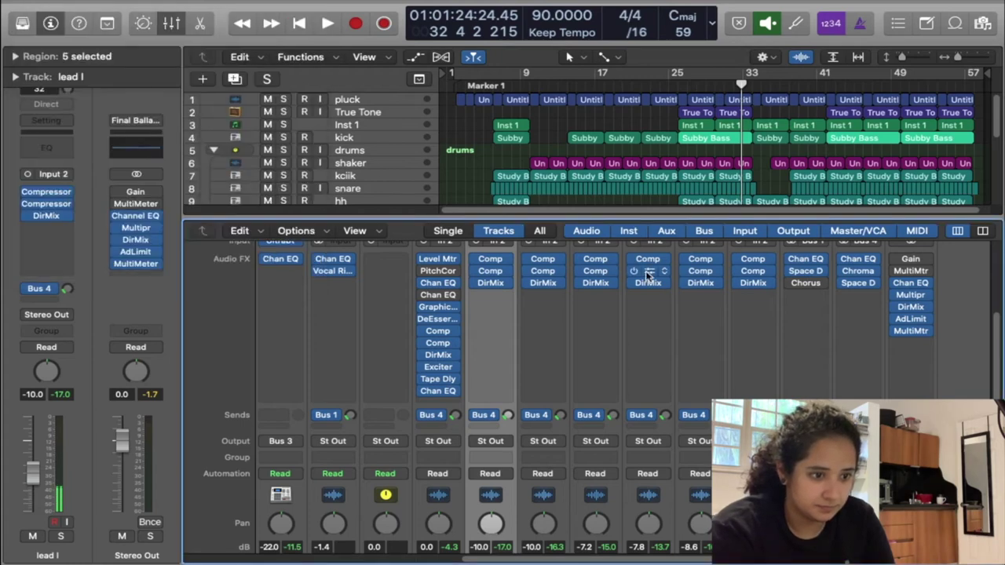
Adjust the direction and widen the spread in the second harm l track's Direction Mixer
left_click_drag(208, 163, 208, 163)
left_click_drag(245, 220, 255, 221)
left_click(26, 22)
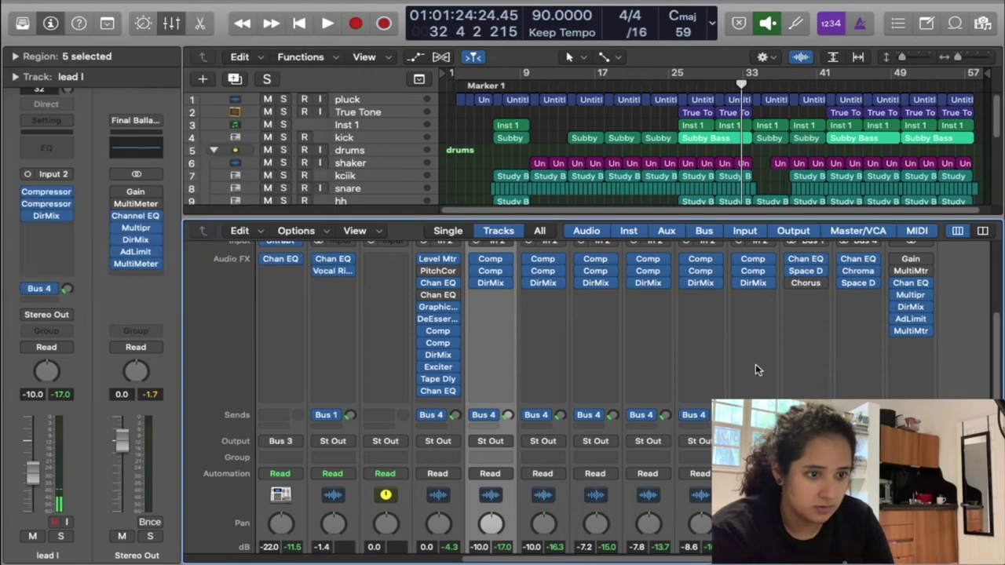
Set the second harm r track's Direction Mixer to direction +40° and spread 1.30, and hide the mixer
left_click(751, 279)
left_click(752, 282)
left_click(754, 282)
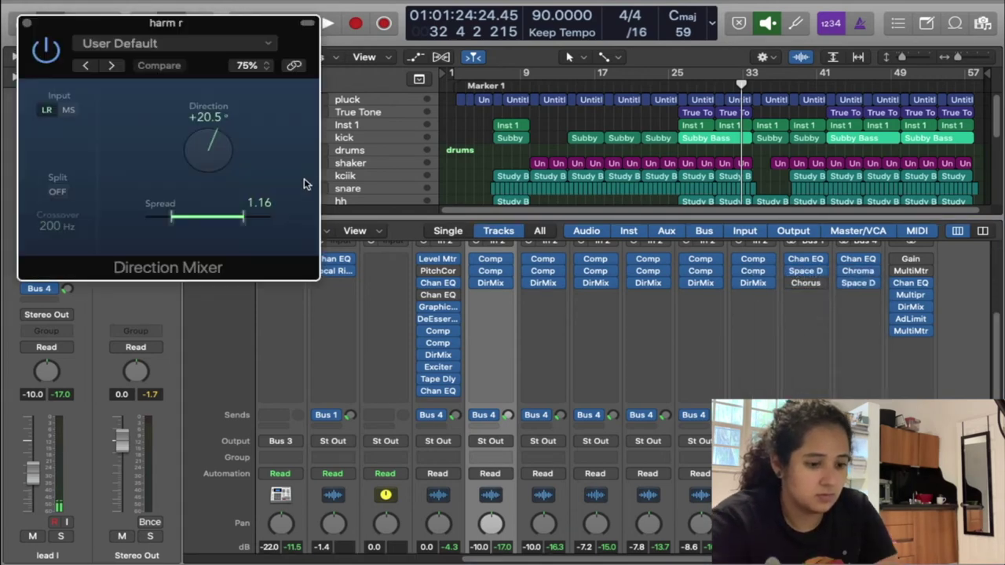
double_click(205, 118)
type("40")
key("Return")
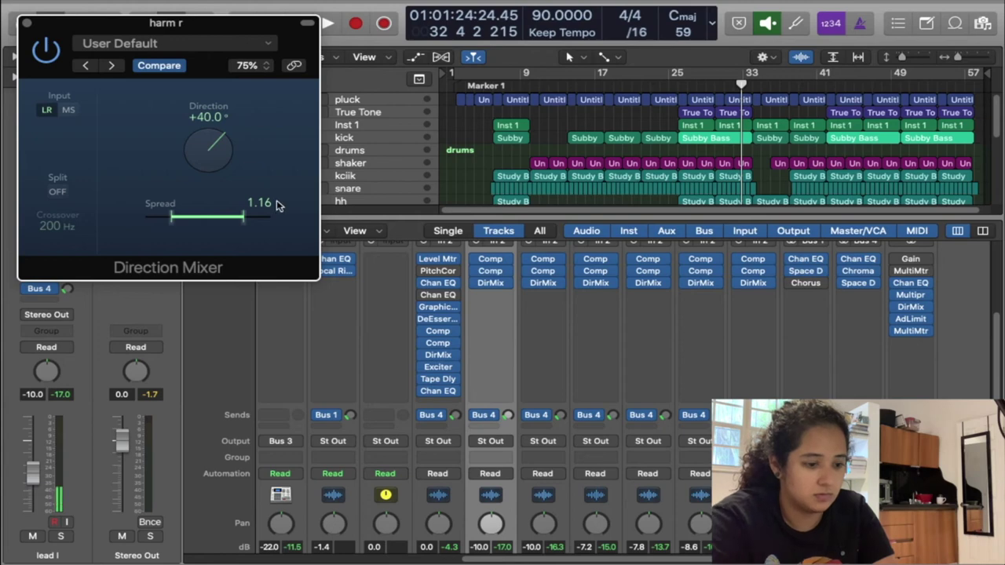
left_click_drag(265, 202, 265, 203)
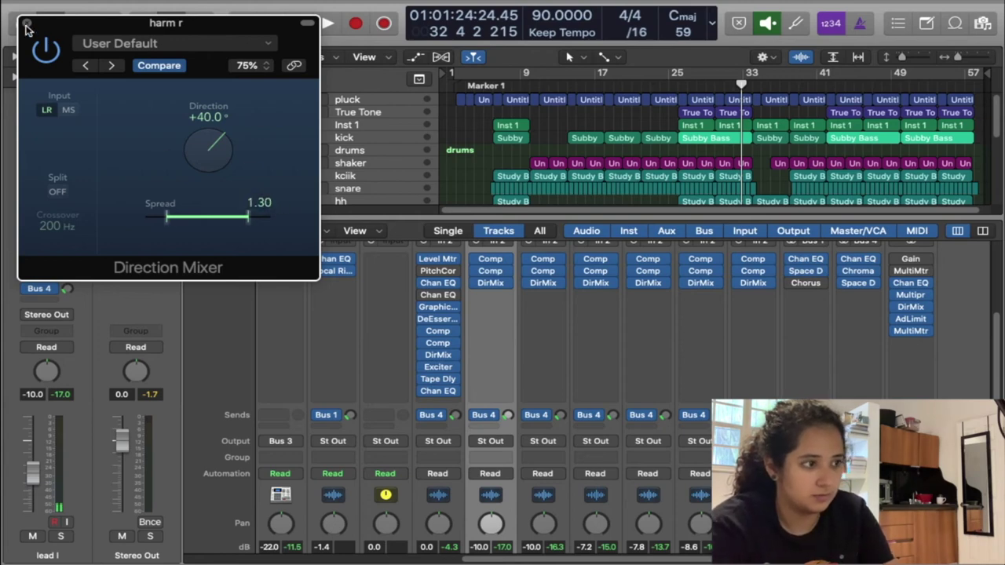
left_click(26, 24)
left_click(171, 23)
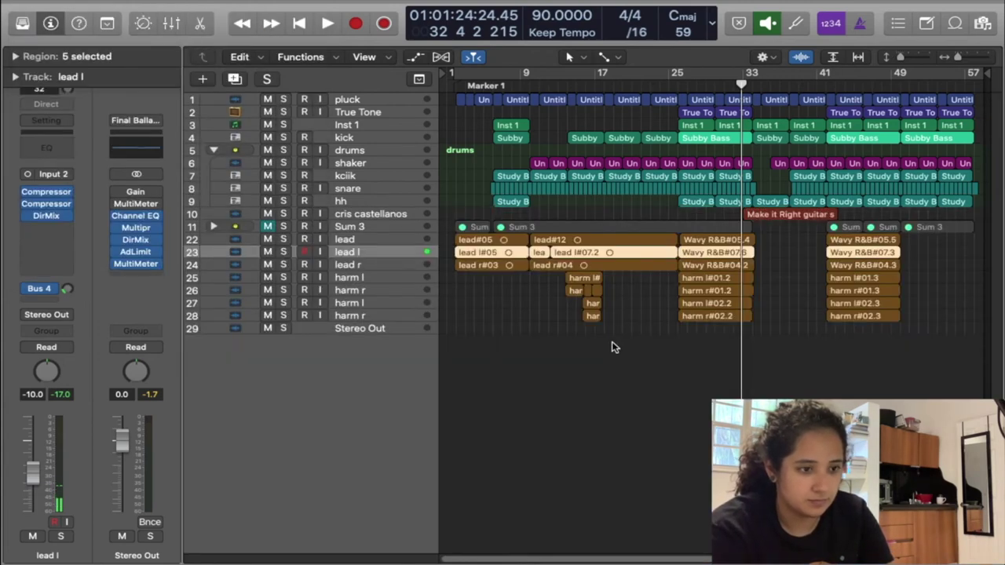
Play the section before bar 33 and compare the channel strips of lead, lead l, lead r and harm l
left_click(614, 348)
key("space")
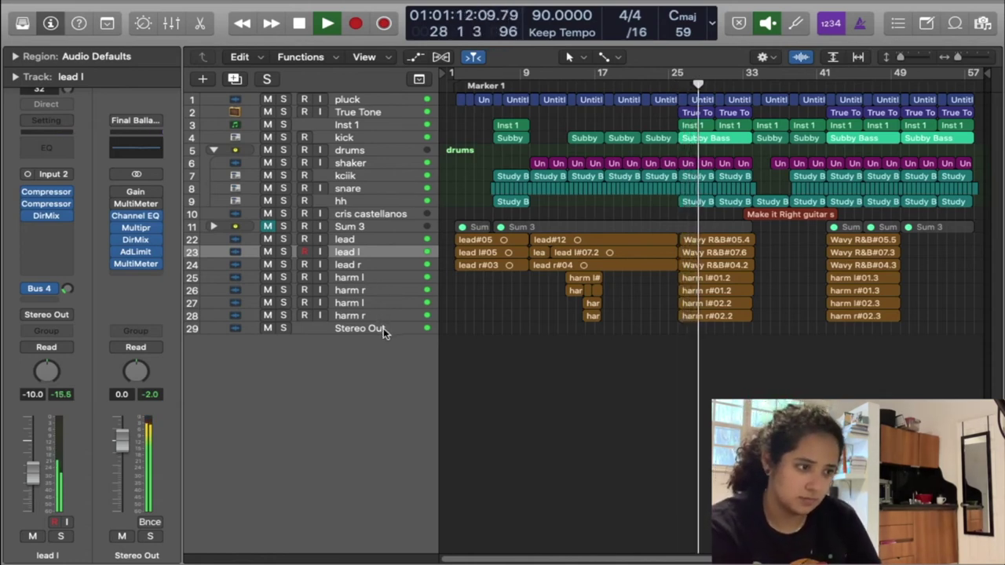
left_click(369, 240)
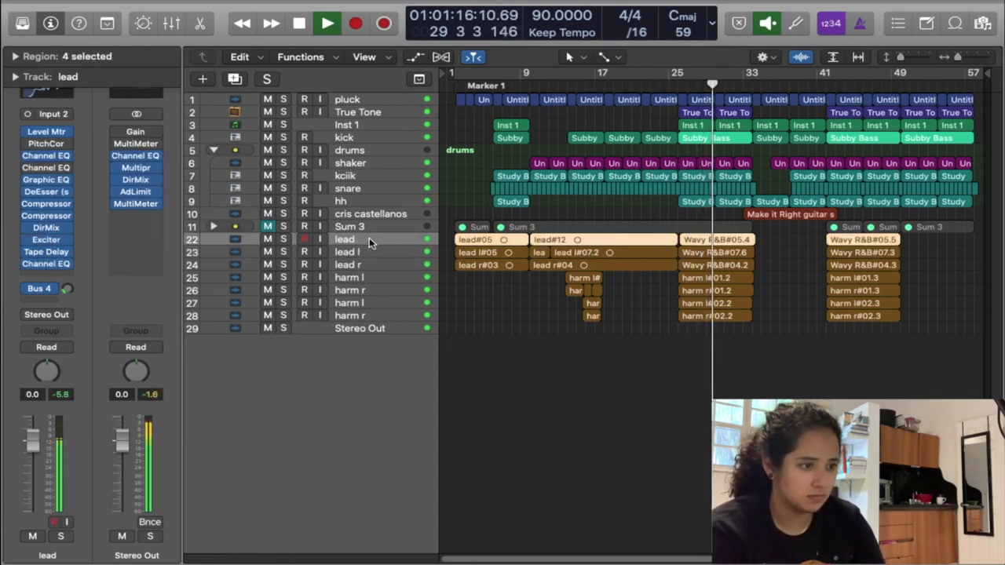
left_click(368, 254)
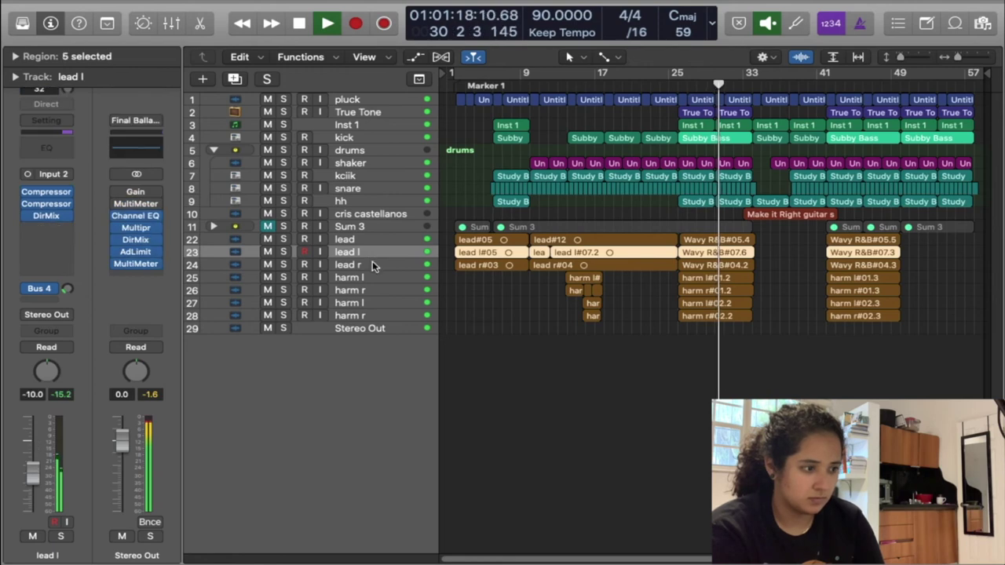
left_click(372, 261)
left_click(377, 279)
left_click(372, 261)
left_click(371, 252)
left_click(373, 264)
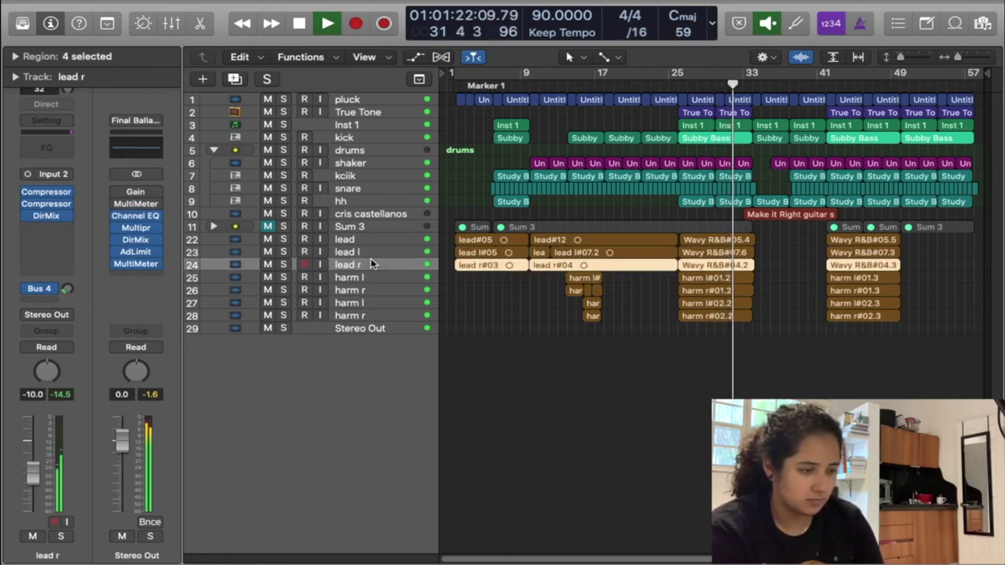
key("space")
Lower the first harm l track to -13.2 dB and lead r to -12.0 dB, and compare their levels with lead l
left_click(367, 277)
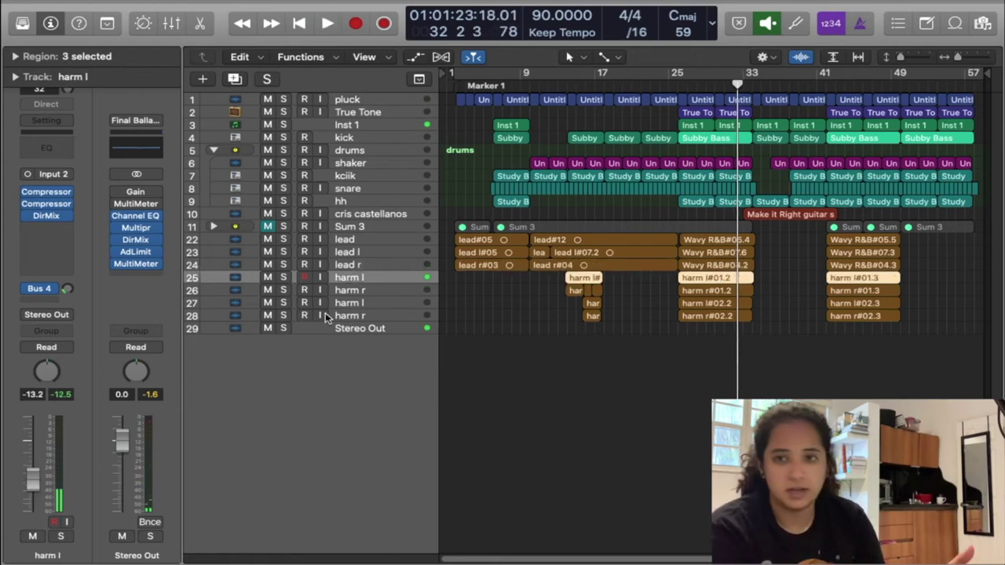
key("Up")
key("Up")
left_click(355, 279)
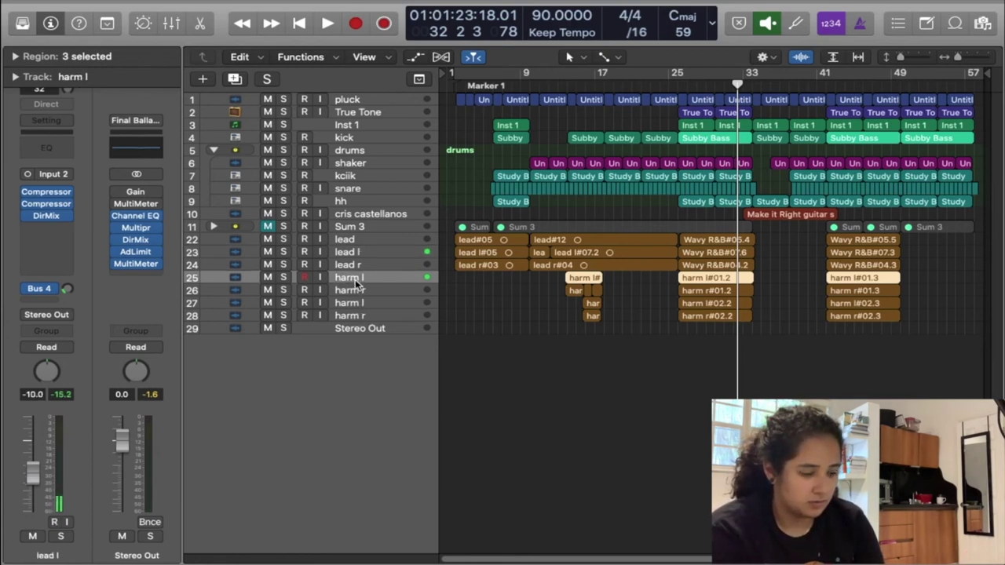
left_click(357, 265)
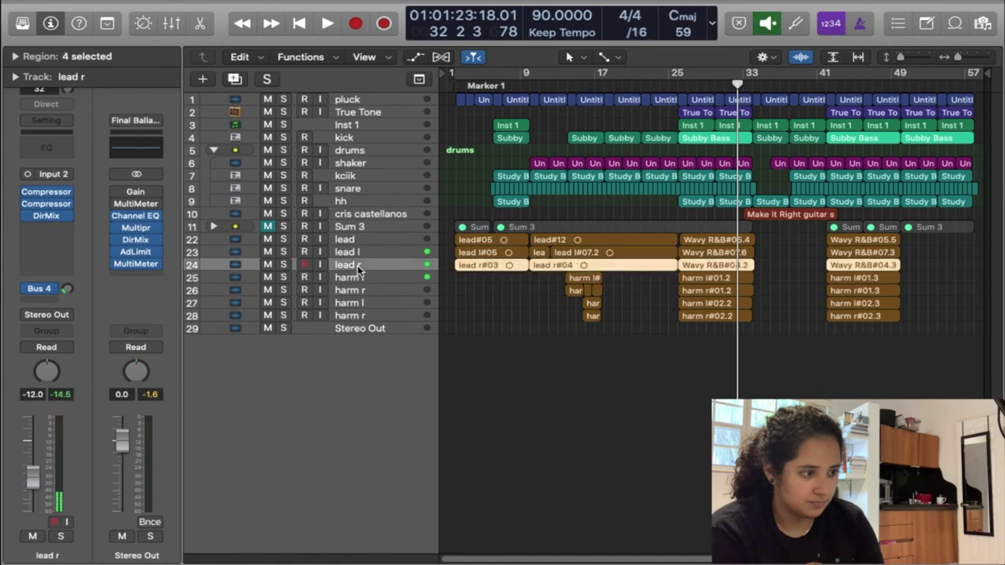
left_click(386, 253)
left_click(384, 260)
left_click(381, 272)
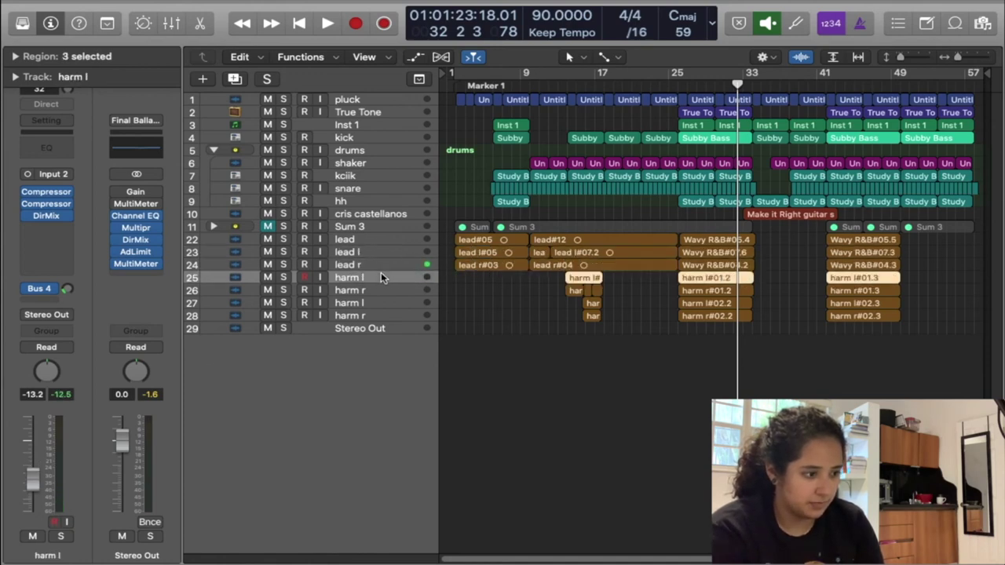